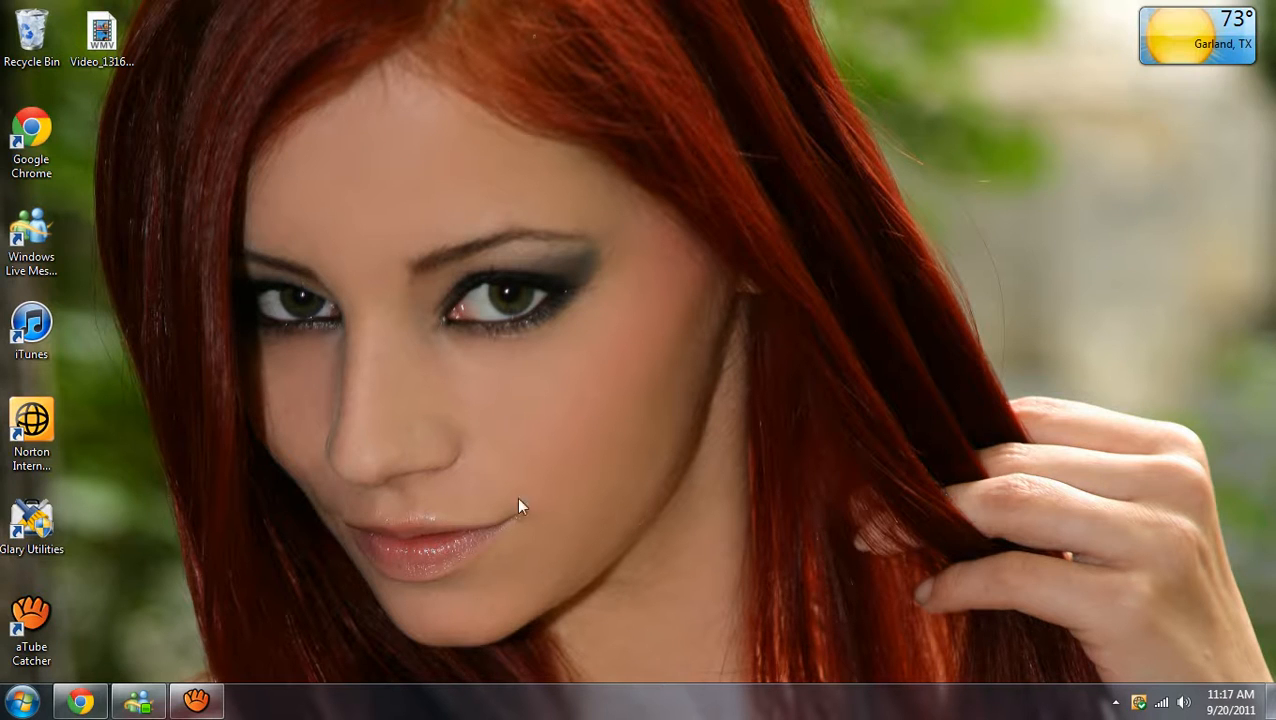
Restore the Chrome window showing the Bing homepage from the taskbar
{"action": "left_click", "coordinate": [81, 702]}
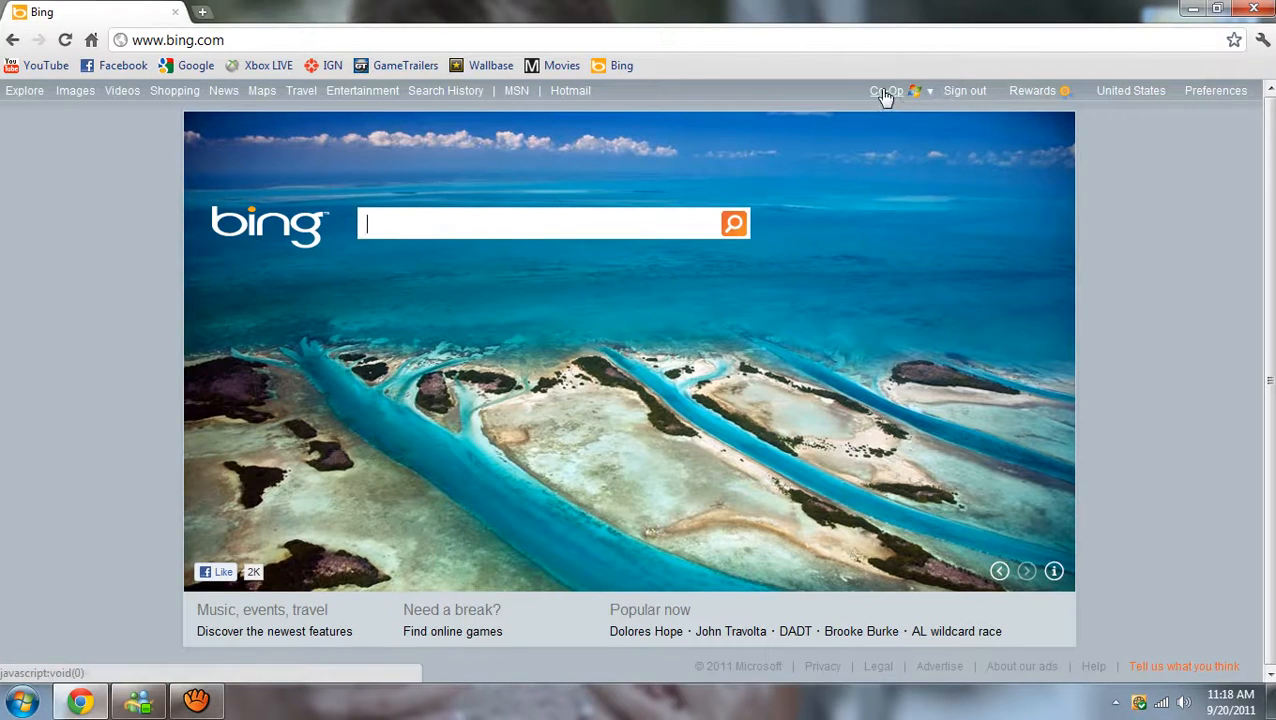
Join Bing Rewards free, agree to the Terms of Use, and return to Bing with 20 credits
{"action": "left_click", "coordinate": [928, 92]}
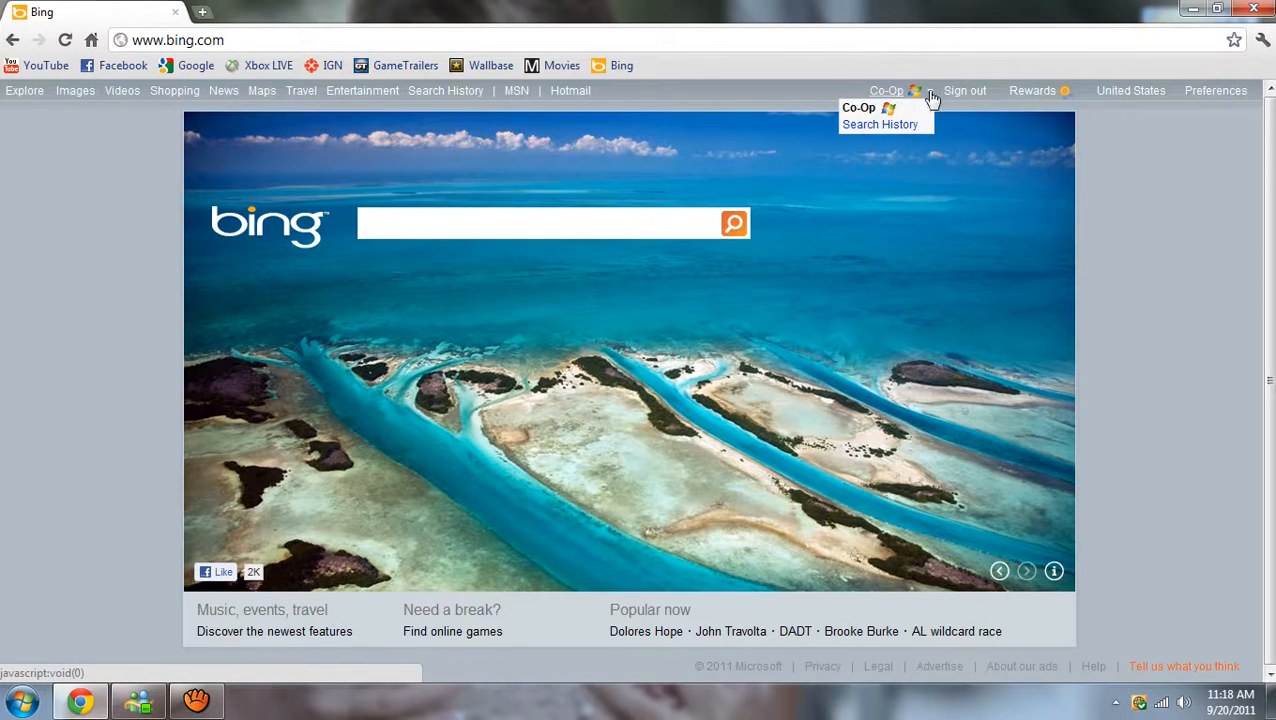
{"action": "left_click", "coordinate": [1048, 91]}
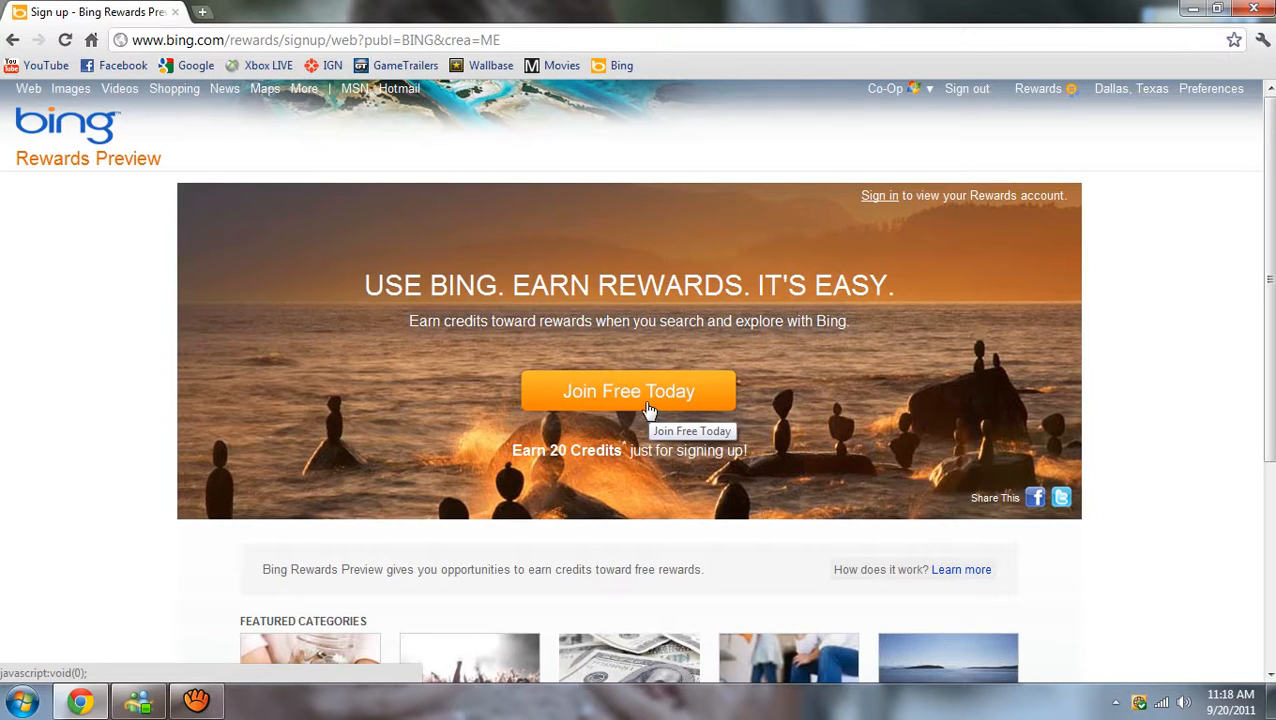
{"action": "left_click", "coordinate": [648, 407]}
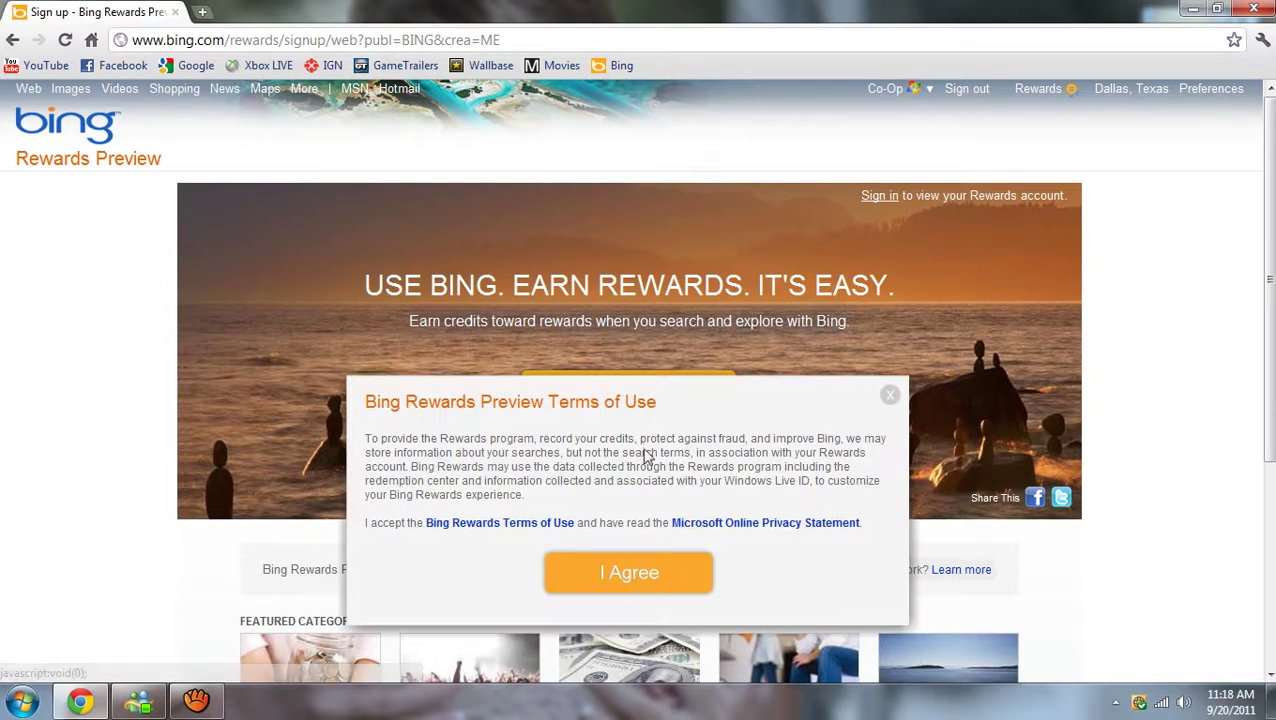
{"action": "left_click", "coordinate": [641, 576]}
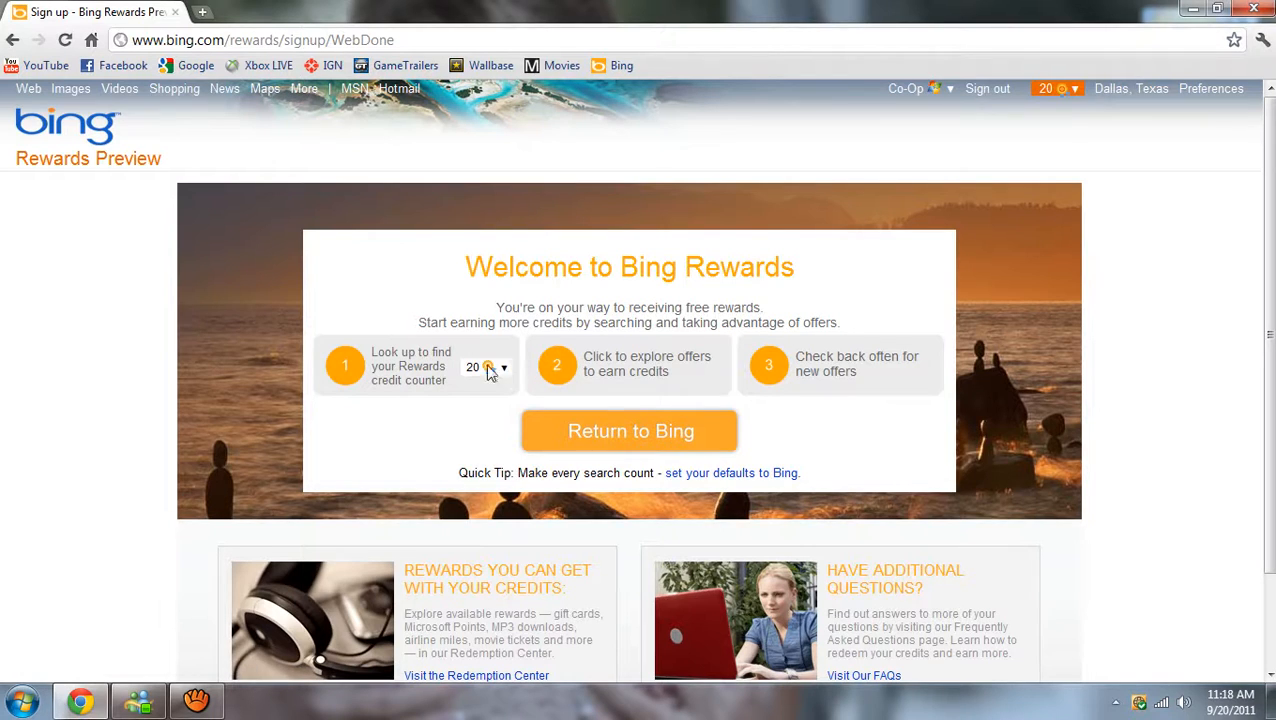
{"action": "left_click", "coordinate": [602, 433]}
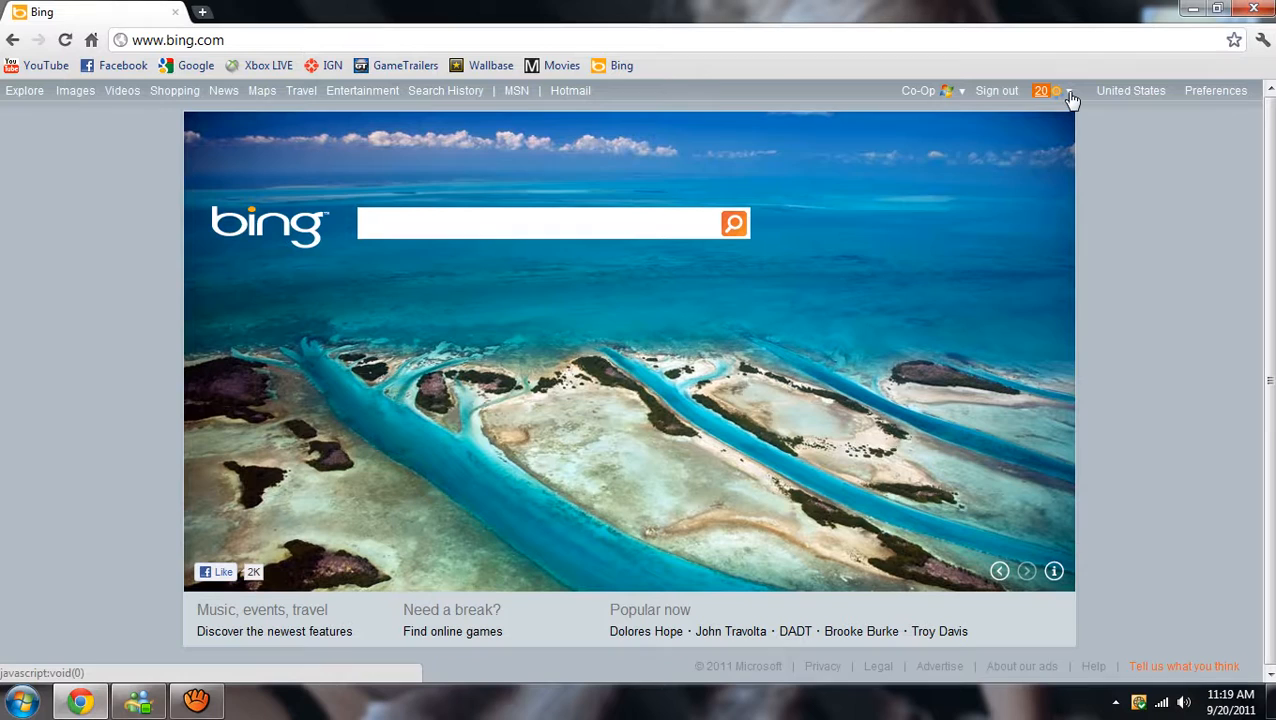
Cycle the rewards offers and claim the 3-credit Fall TV offer, reaching 23 credits
{"action": "left_click", "coordinate": [1071, 97]}
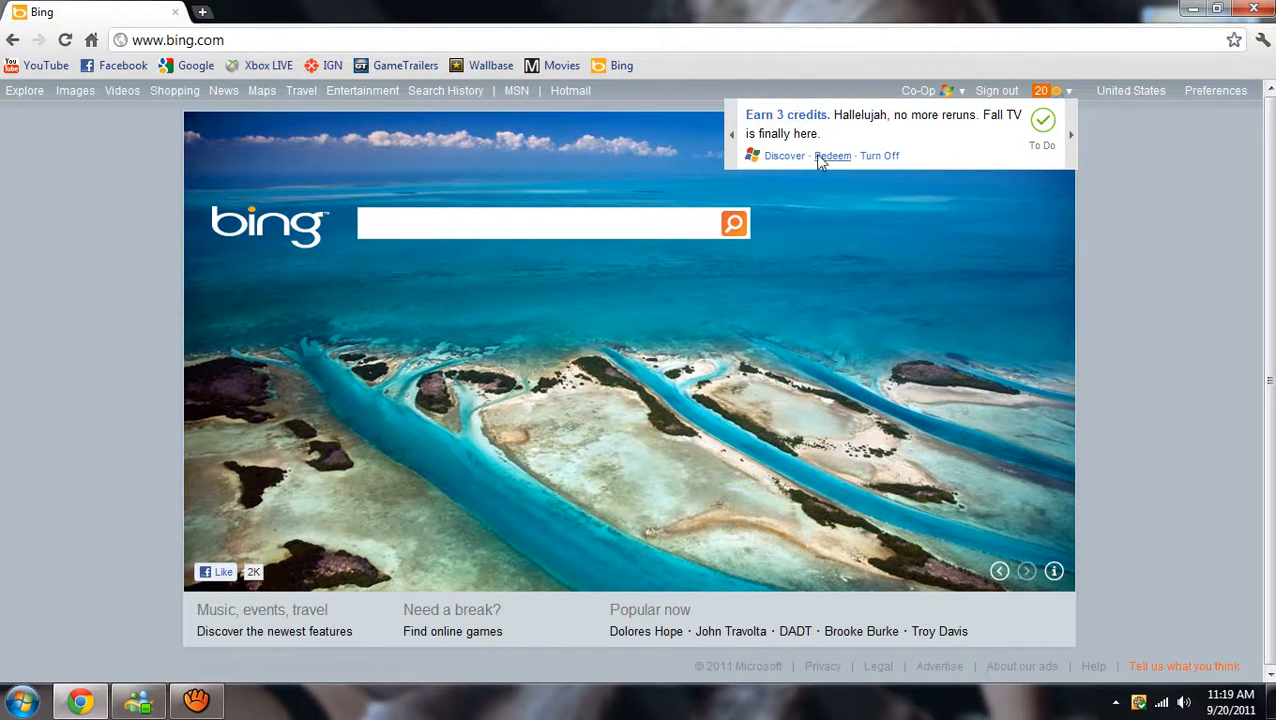
{"action": "left_click", "coordinate": [1069, 134]}
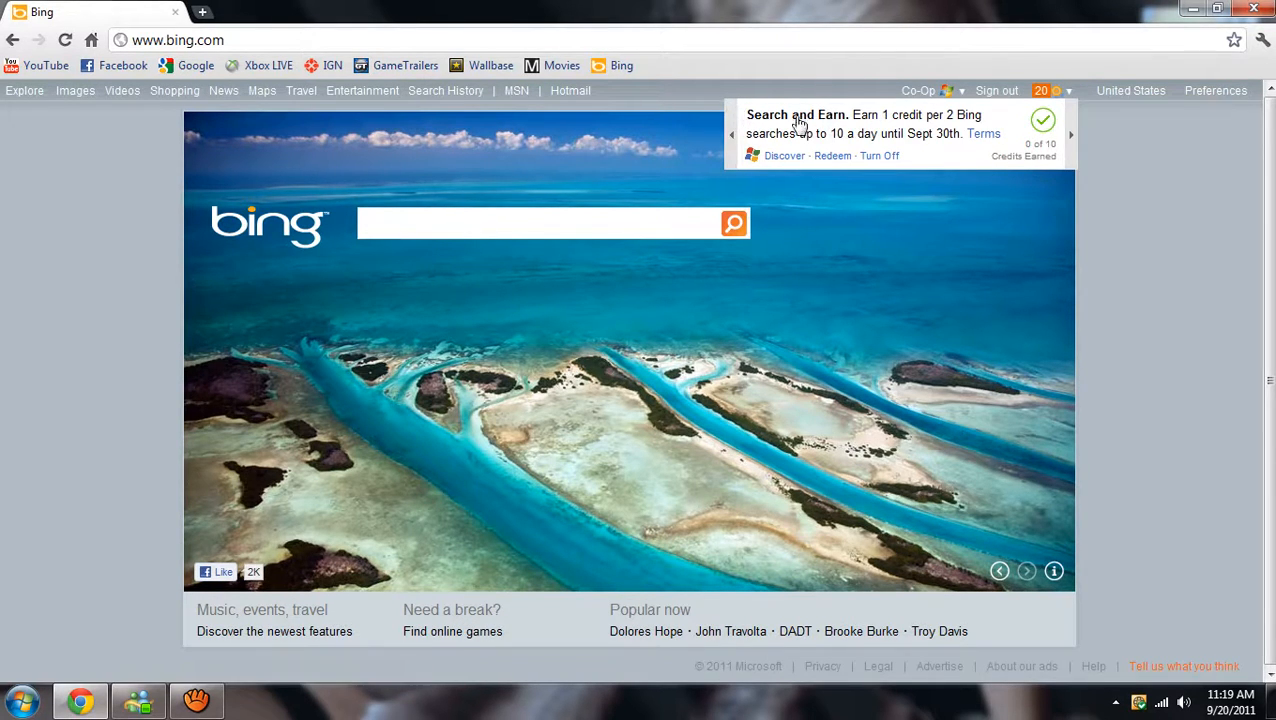
{"action": "left_click", "coordinate": [1069, 134]}
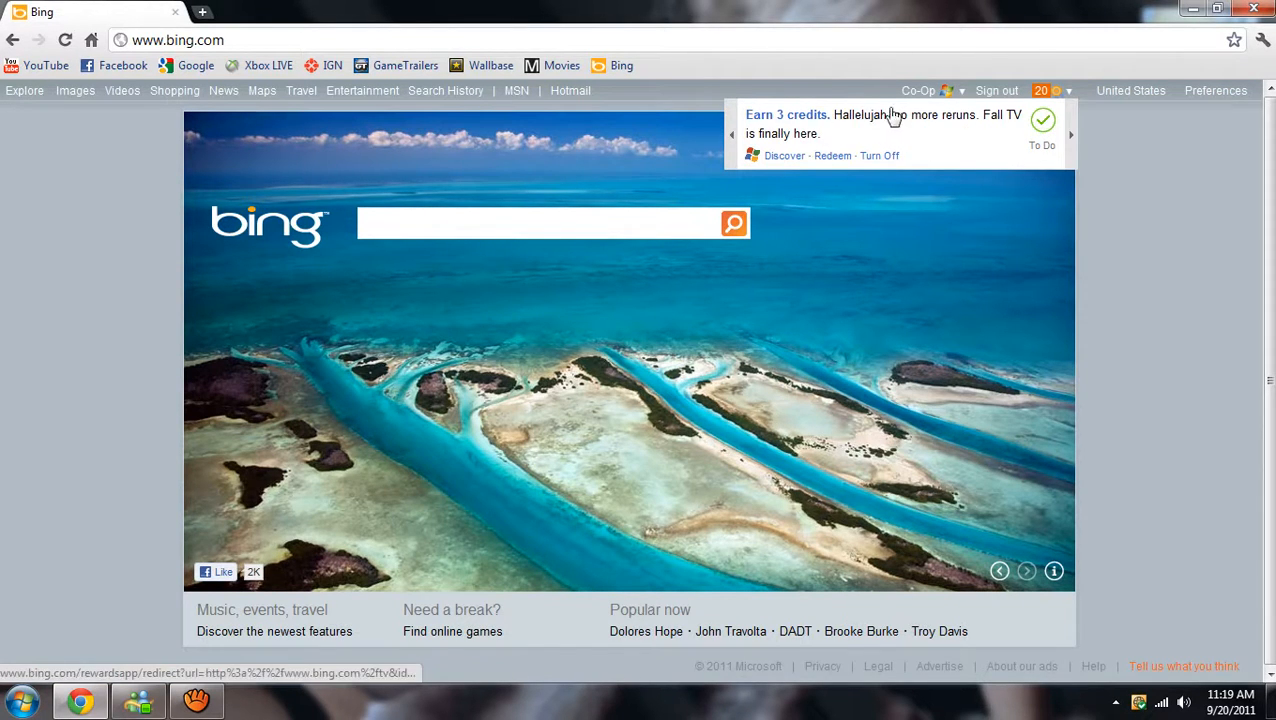
{"action": "left_click", "coordinate": [800, 115]}
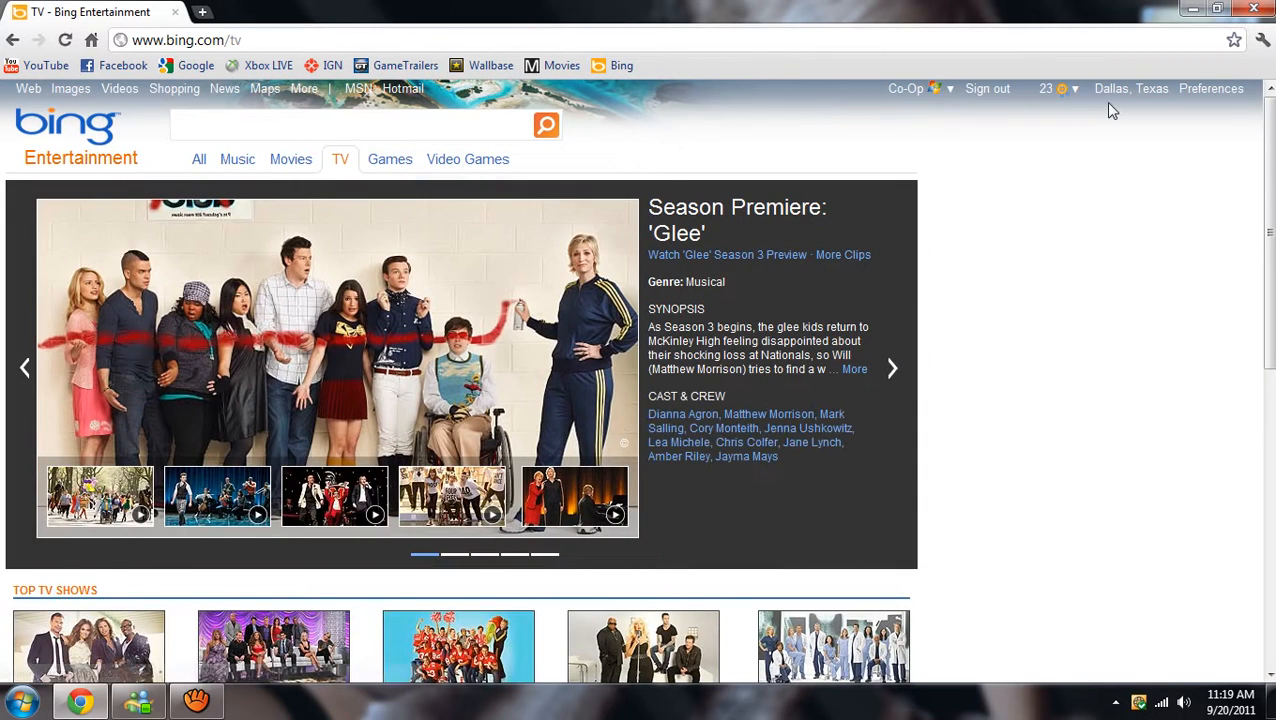
Check the search credits earned, then go to the Bing Entertainment home page
{"action": "left_click", "coordinate": [1075, 89]}
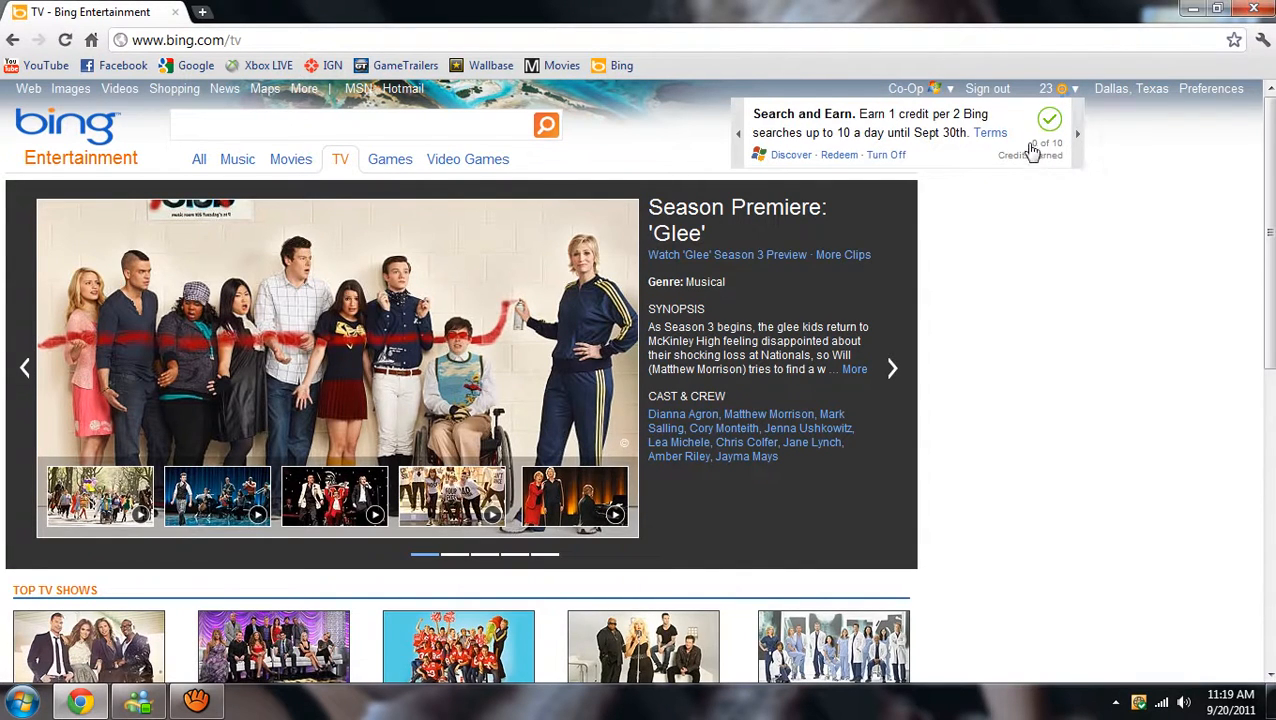
{"action": "left_click", "coordinate": [199, 159]}
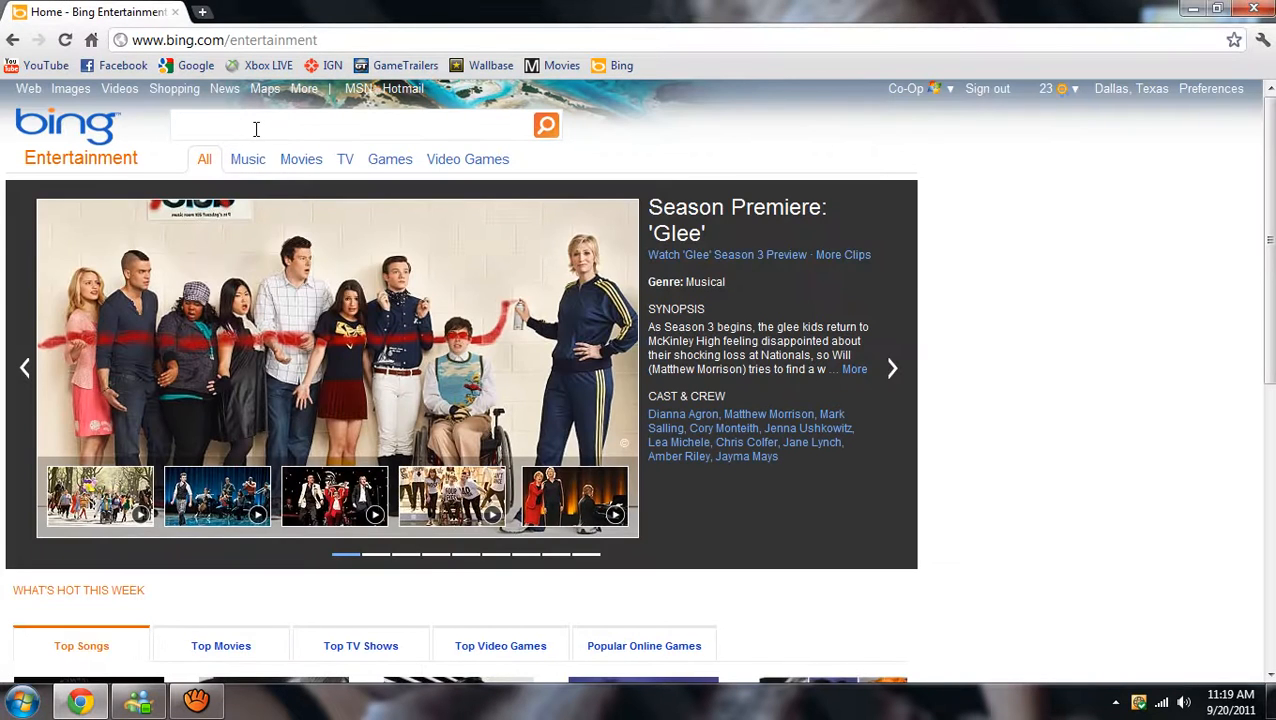
Run repeated Bing searches with a lengthening query to earn search-and-earn credits
{"action": "left_click", "coordinate": [256, 129]}
{"action": "type", "text": "nhjryffrg"}
{"action": "left_click", "coordinate": [545, 125]}
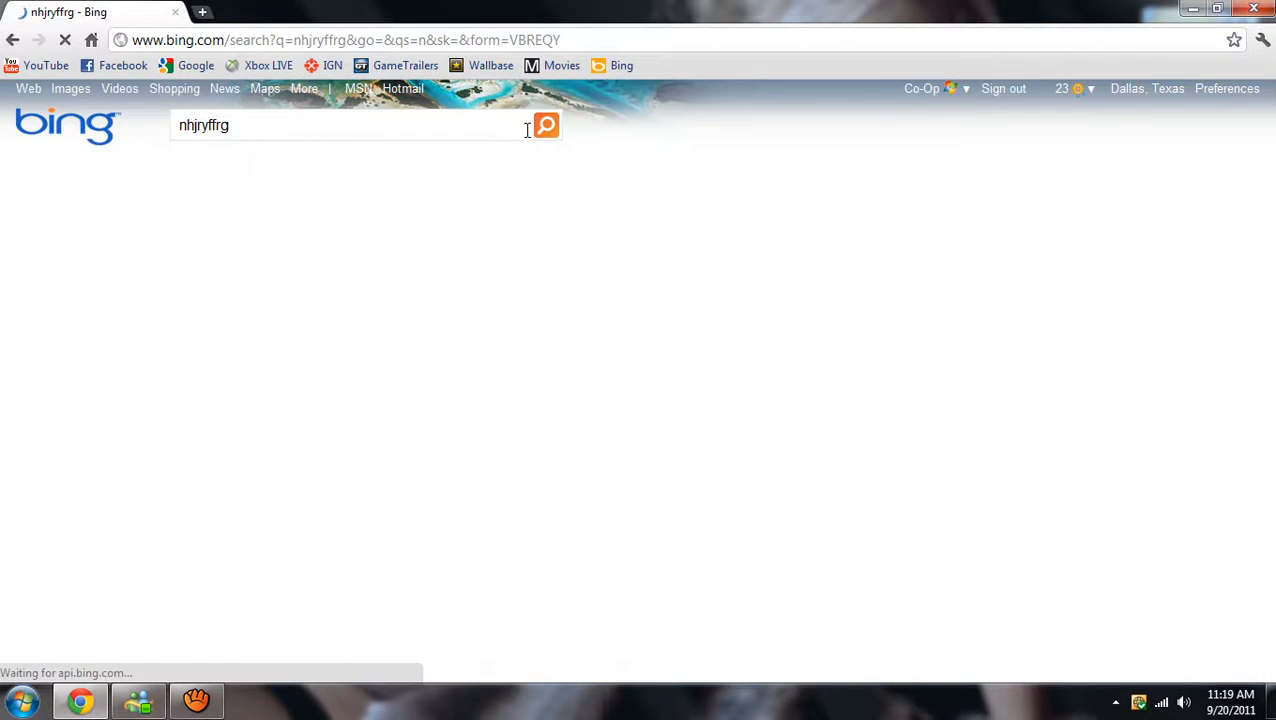
{"action": "type", "text": "ffhmfm"}
{"action": "left_click", "coordinate": [545, 125]}
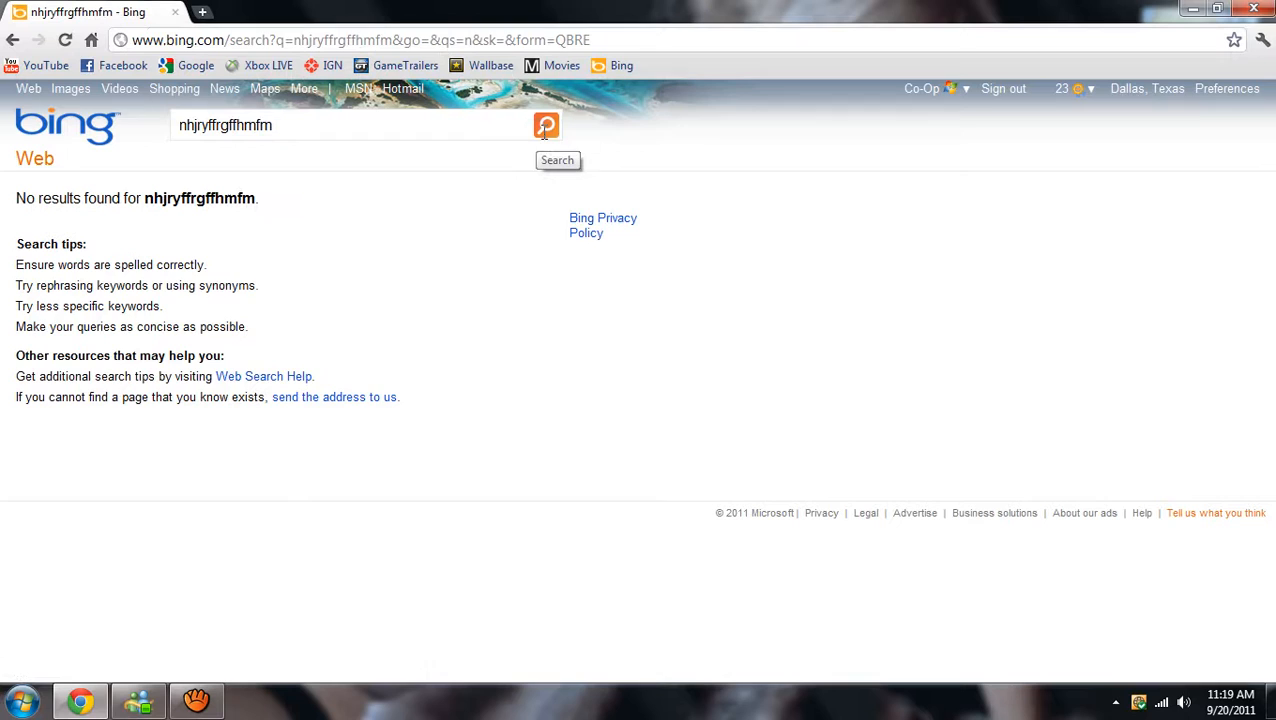
{"action": "type", "text": "fmfm"}
{"action": "left_click", "coordinate": [545, 125]}
{"action": "type", "text": "mgf"}
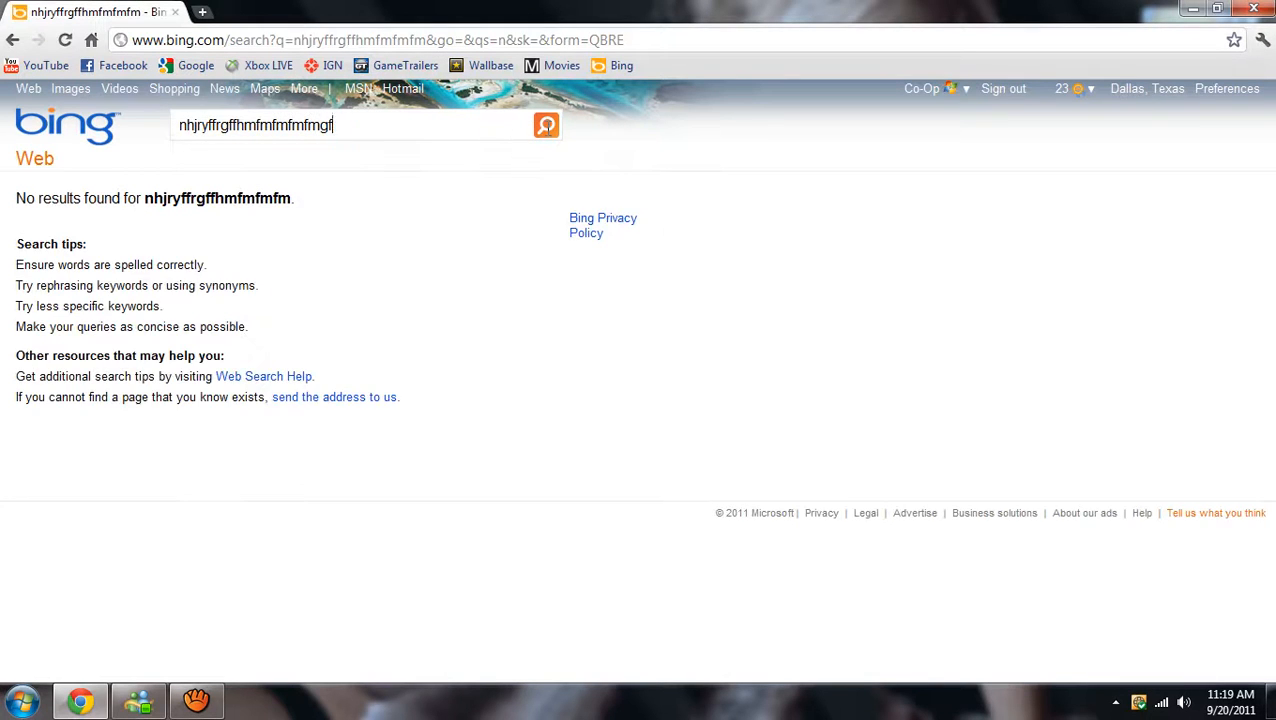
{"action": "type", "text": "mfmfm"}
{"action": "left_click", "coordinate": [545, 125]}
{"action": "type", "text": "fmfmfmfmfmfmfmmffmff"}
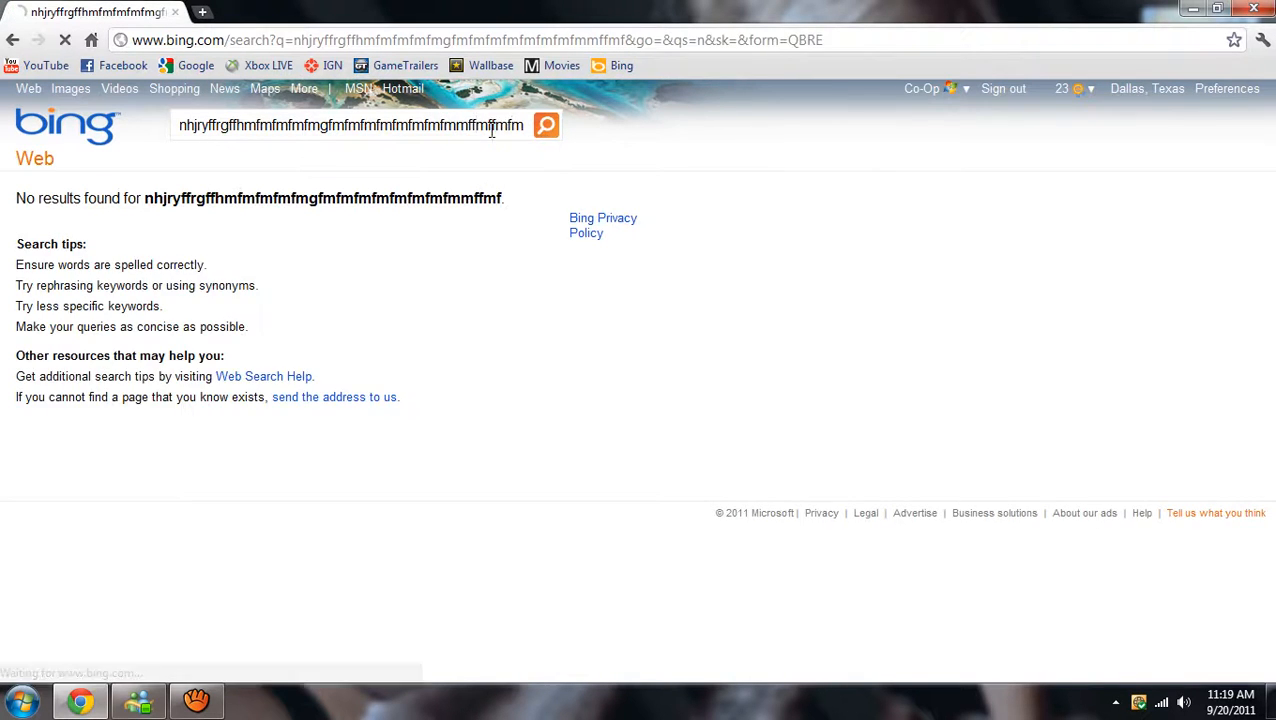
{"action": "type", "text": "mfmfmfmfm"}
{"action": "key", "text": "Return"}
{"action": "type", "text": "fffmfm"}
{"action": "key", "text": "Return"}
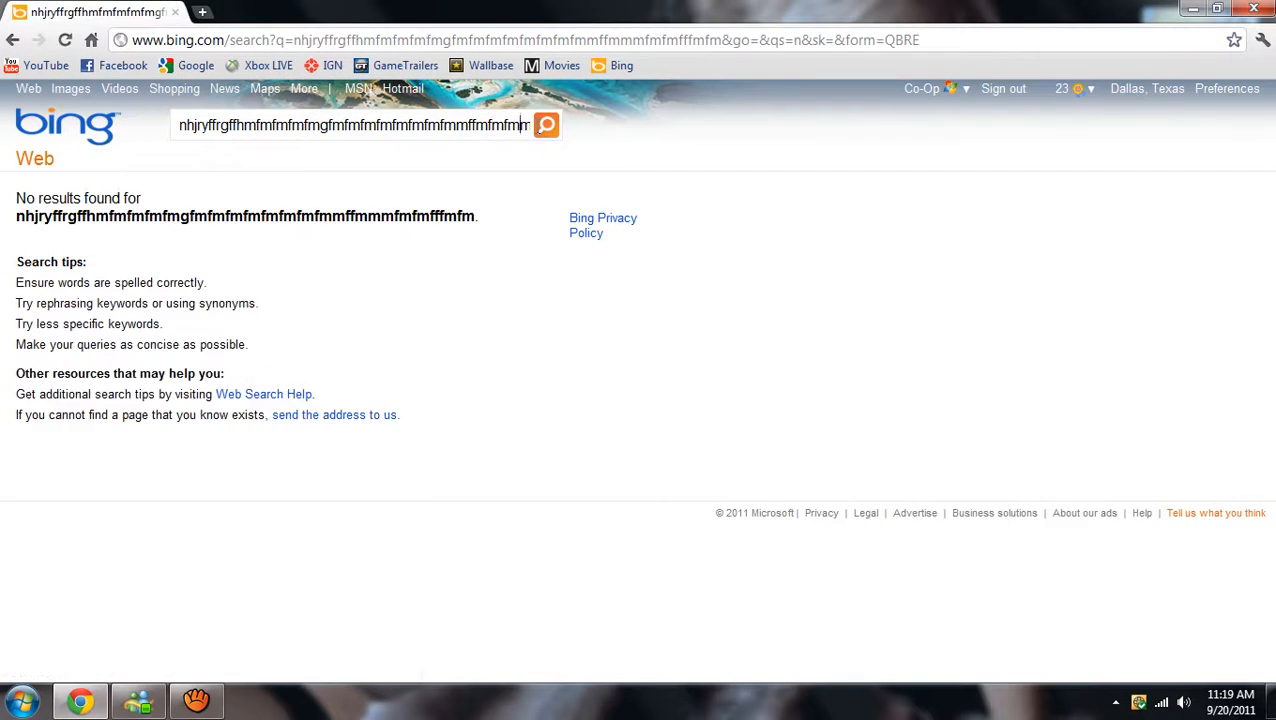
{"action": "type", "text": "mmfm"}
{"action": "key", "text": "Return"}
{"action": "type", "text": "fffmfmmfm"}
{"action": "key", "text": "Return"}
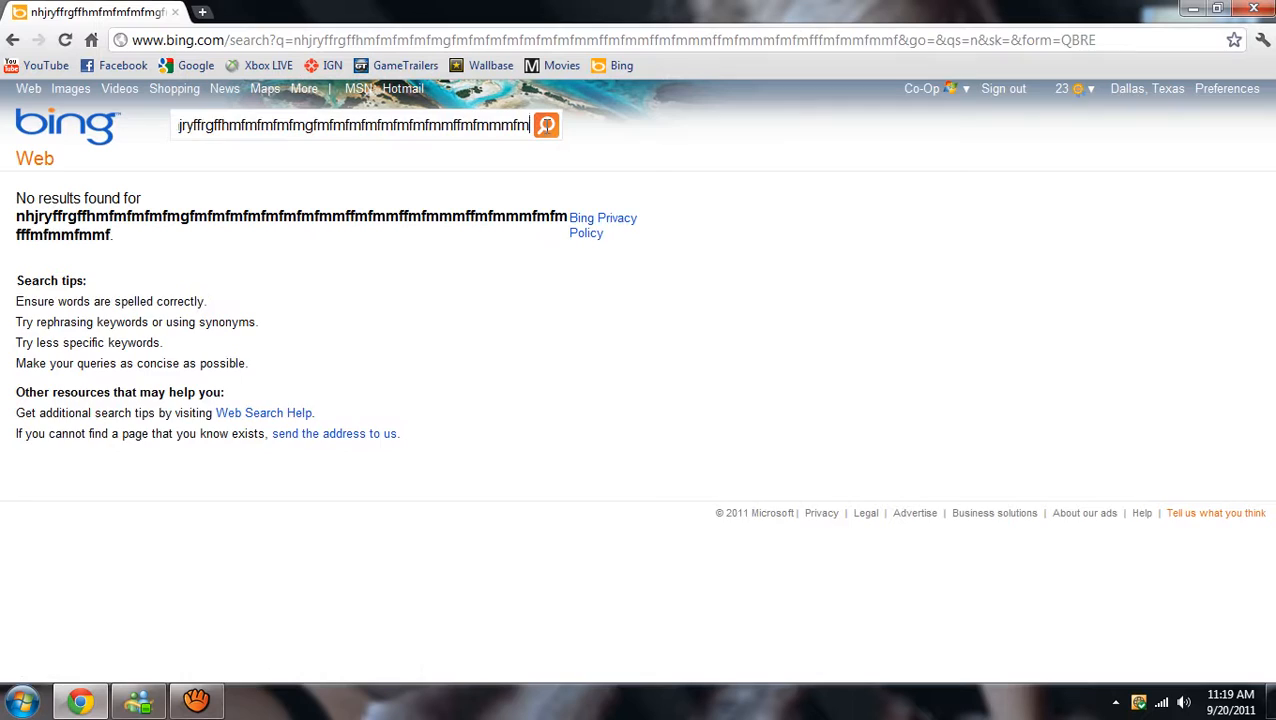
{"action": "type", "text": "mmmfmffffmfmmfmmf"}
{"action": "key", "text": "Return"}
Keep resubmitting edited searches until the daily credits reach 10 of 10
{"action": "key", "text": "Return"}
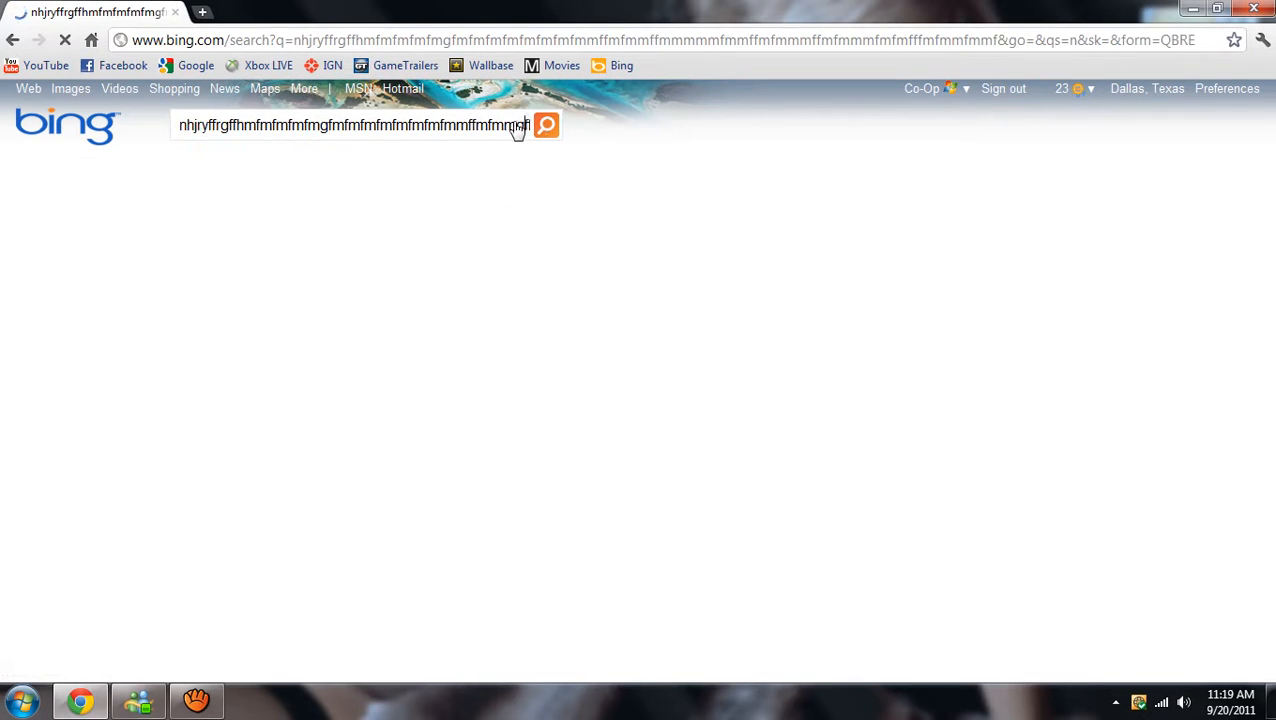
{"action": "key", "text": "Return"}
{"action": "type", "text": "gg"}
{"action": "key", "text": "Return"}
{"action": "type", "text": "h"}
{"action": "key", "text": "Return"}
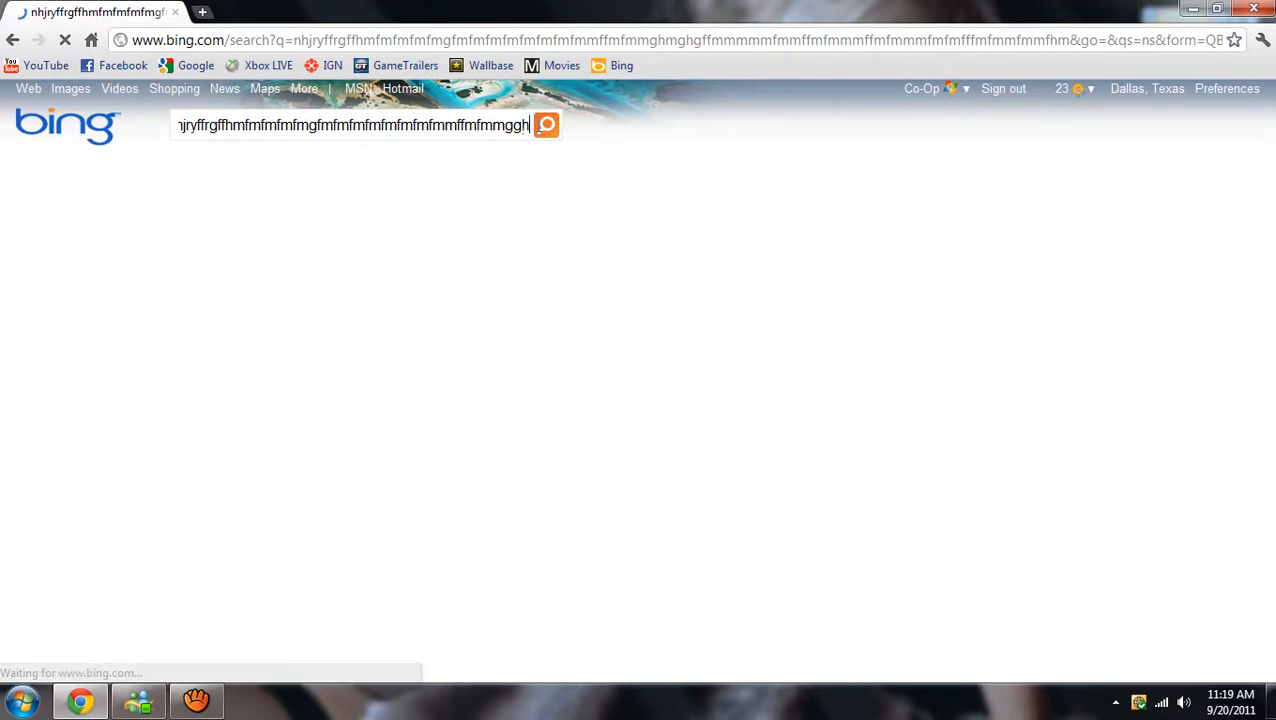
{"action": "key", "text": "Return"}
{"action": "type", "text": "mghmhmghh"}
{"action": "key", "text": "Return"}
{"action": "type", "text": "mgh"}
{"action": "key", "text": "Return"}
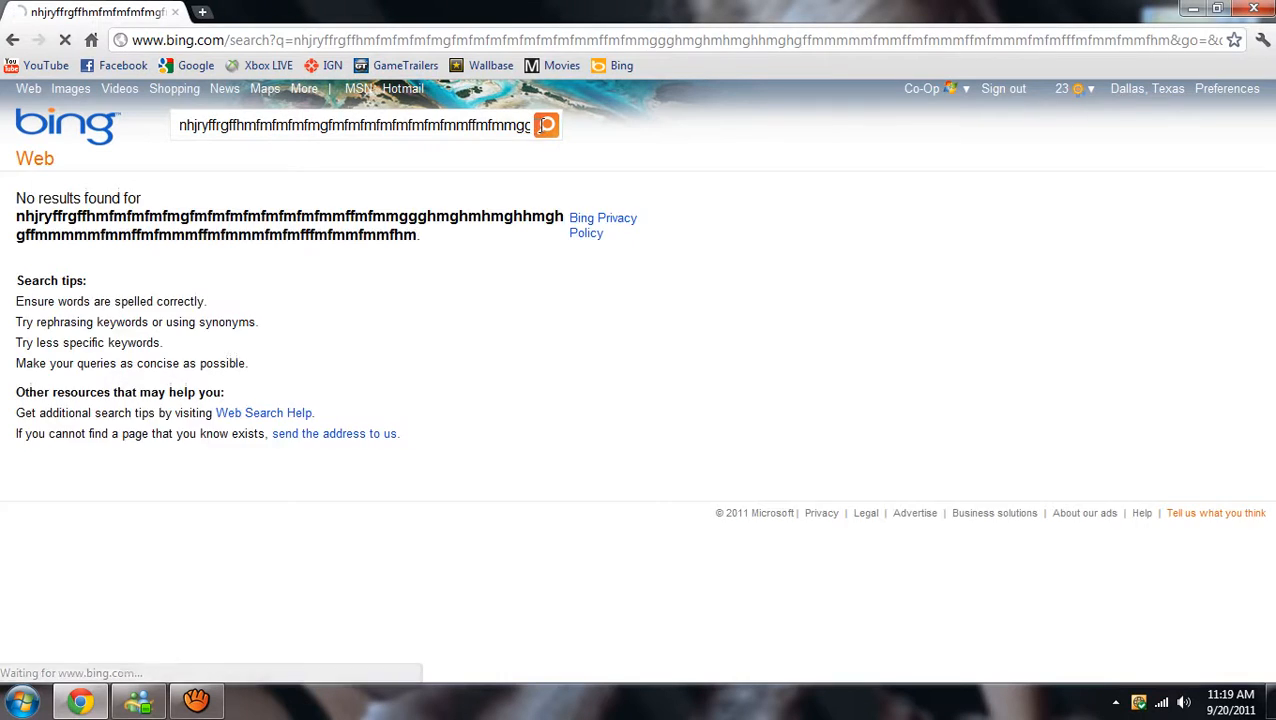
{"action": "type", "text": "fghmghgg"}
{"action": "key", "text": "Return"}
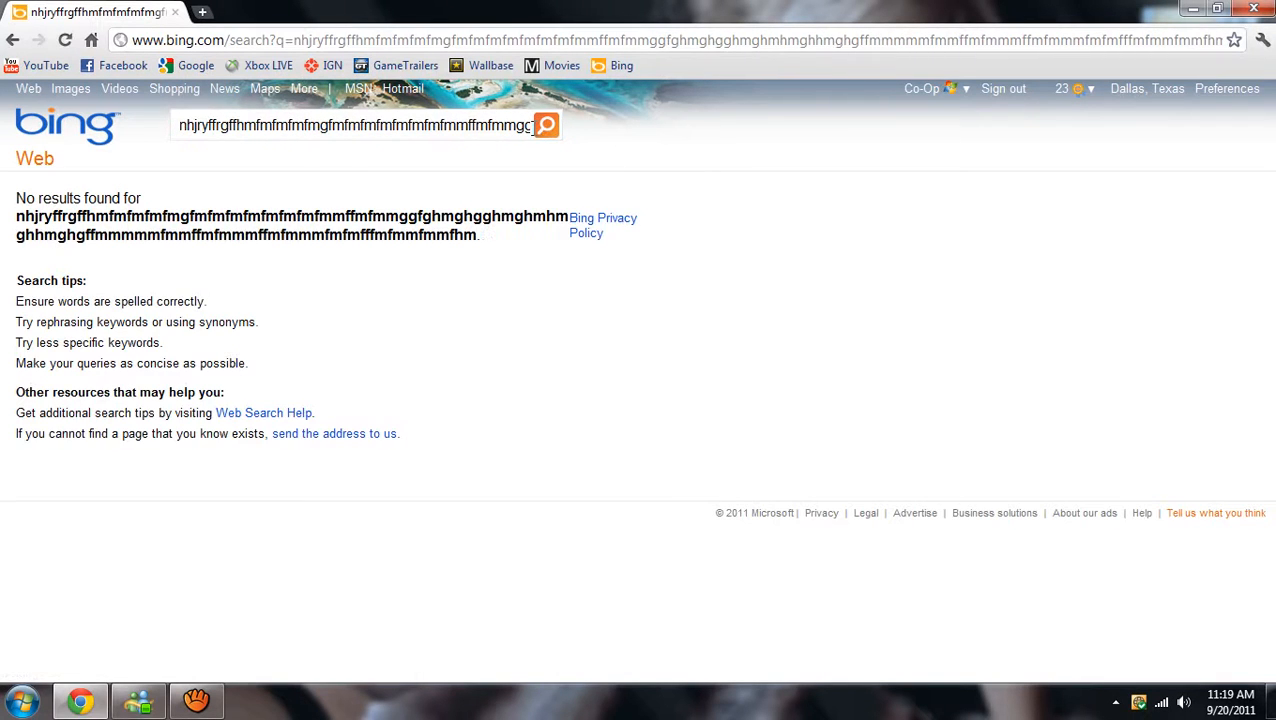
{"action": "type", "text": "mghm"}
{"action": "key", "text": "Return"}
{"action": "type", "text": "hm"}
{"action": "key", "text": "Return"}
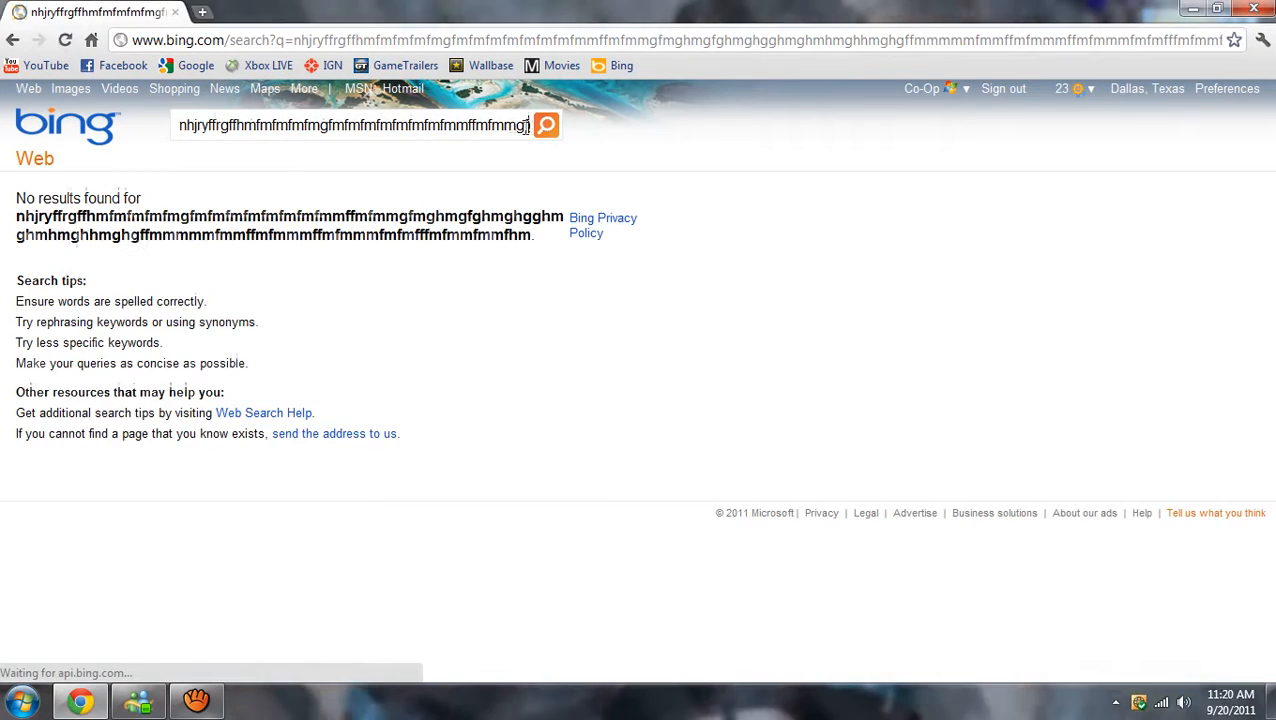
{"action": "type", "text": "mfm"}
{"action": "key", "text": "Return"}
{"action": "type", "text": "hmfm"}
{"action": "key", "text": "Return"}
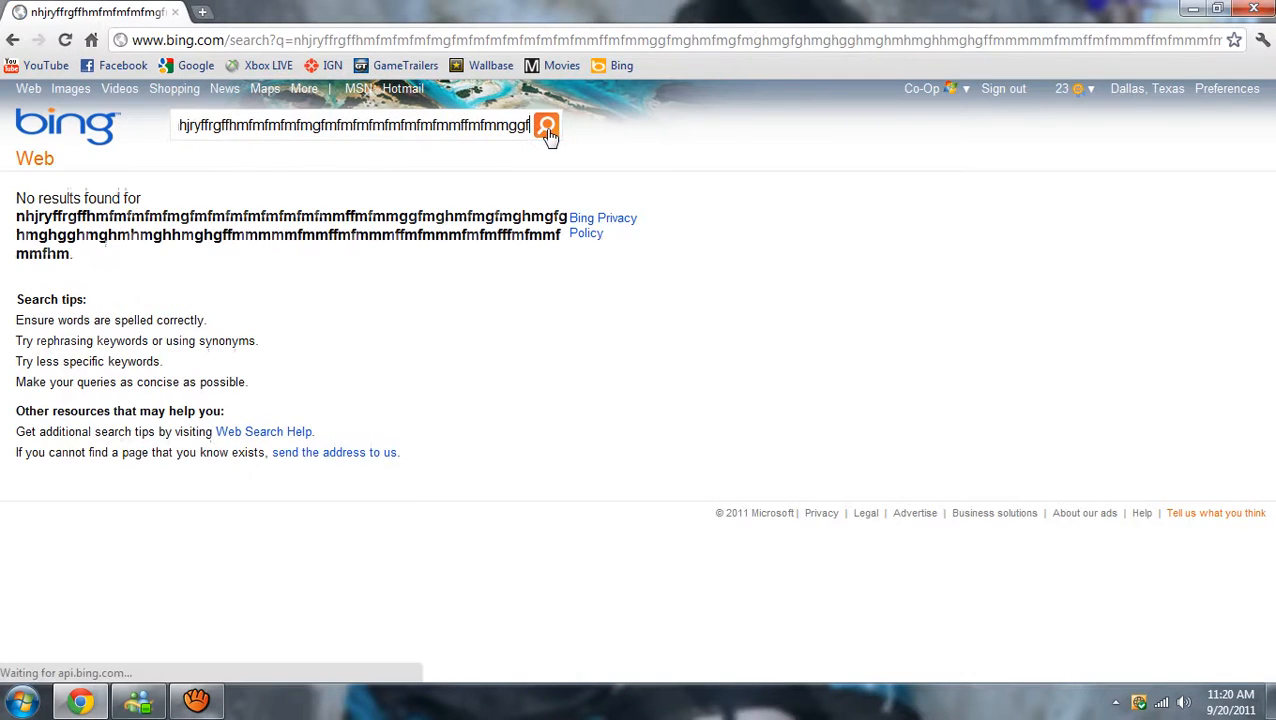
{"action": "key", "text": "Return"}
{"action": "type", "text": "hggg"}
{"action": "left_click", "coordinate": [545, 126]}
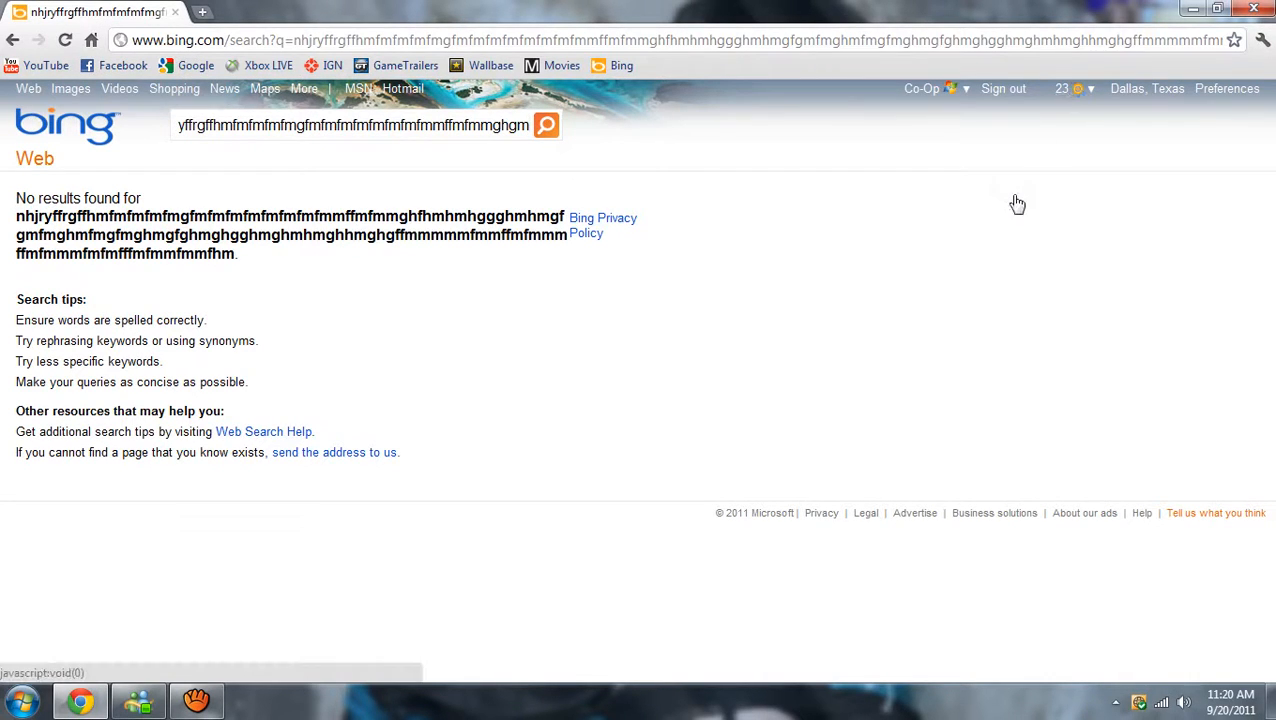
Refresh the results and check the rewards summary showing 33 credits earned
{"action": "left_click", "coordinate": [65, 40]}
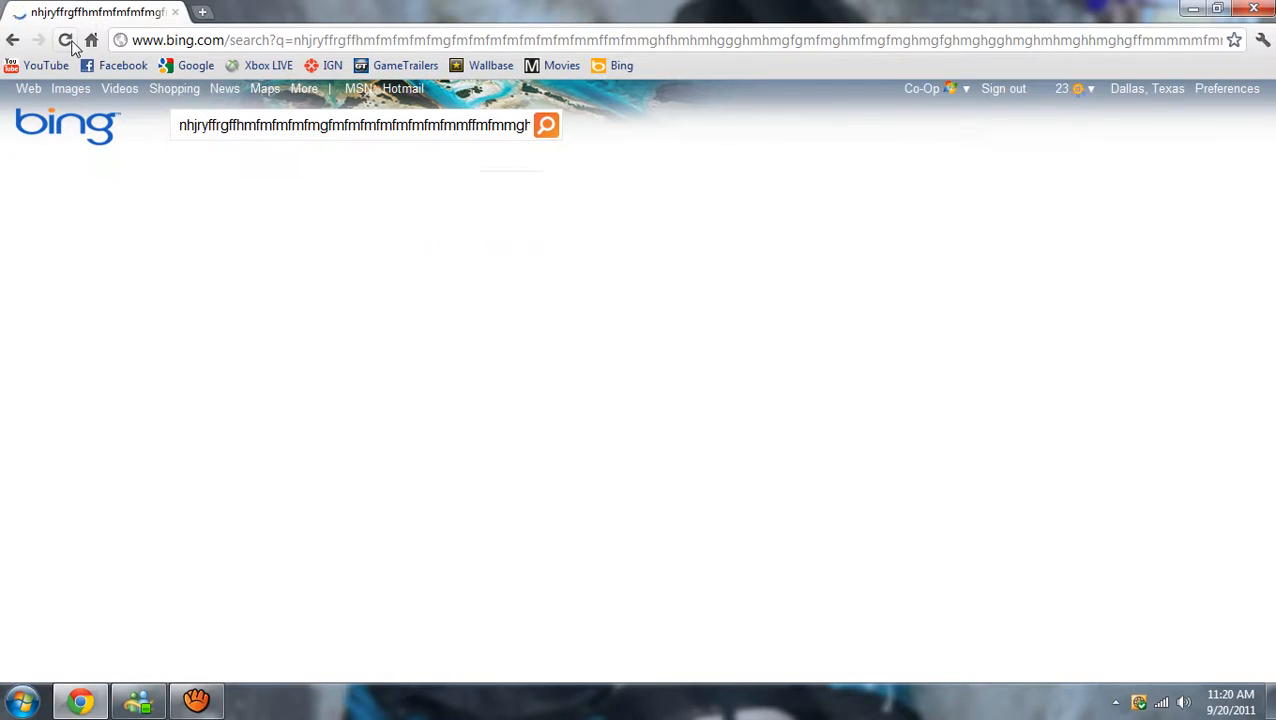
{"action": "left_click", "coordinate": [1091, 89]}
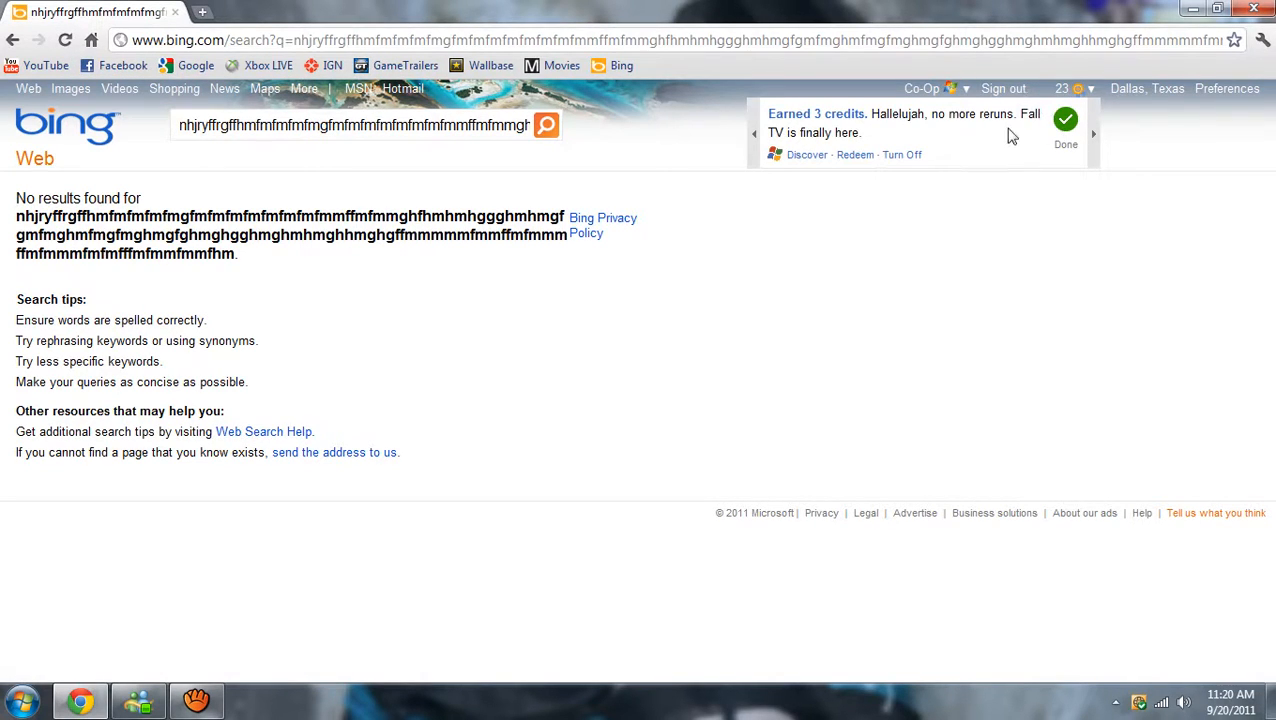
{"action": "left_click", "coordinate": [1093, 133]}
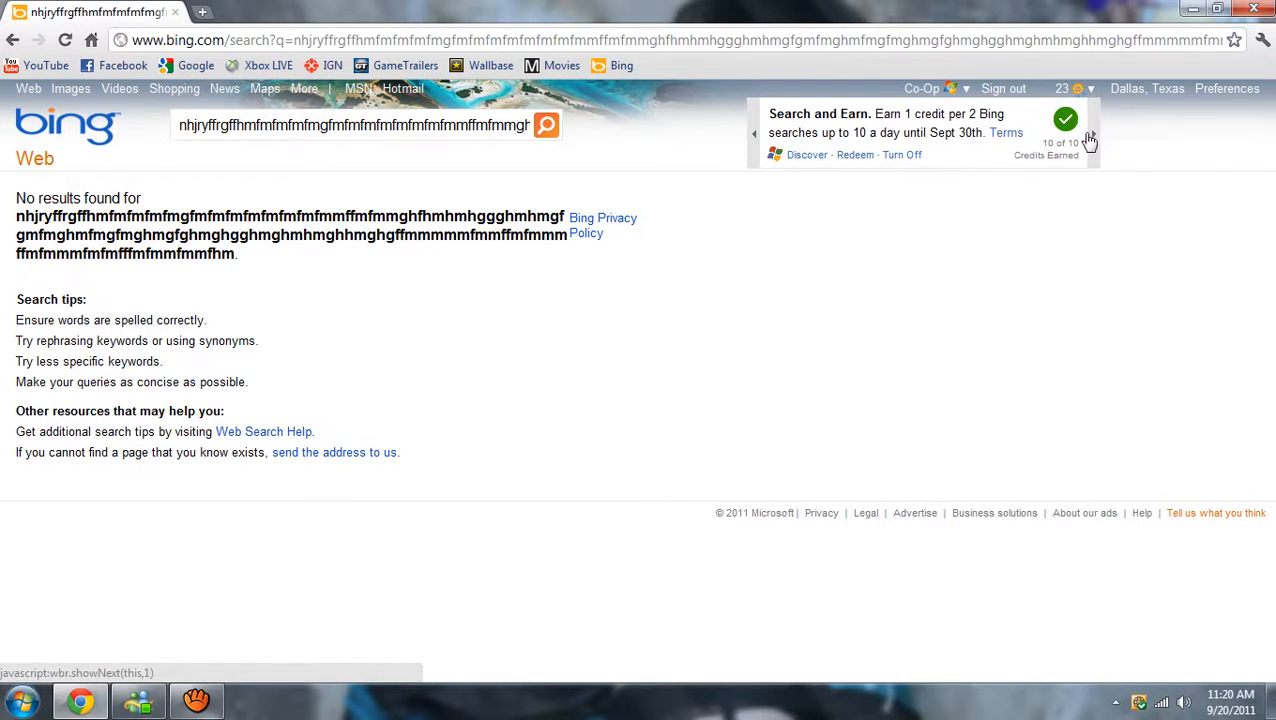
Enter the redemption shop and search the Entertainment category for 'xbox'
{"action": "left_click", "coordinate": [856, 155]}
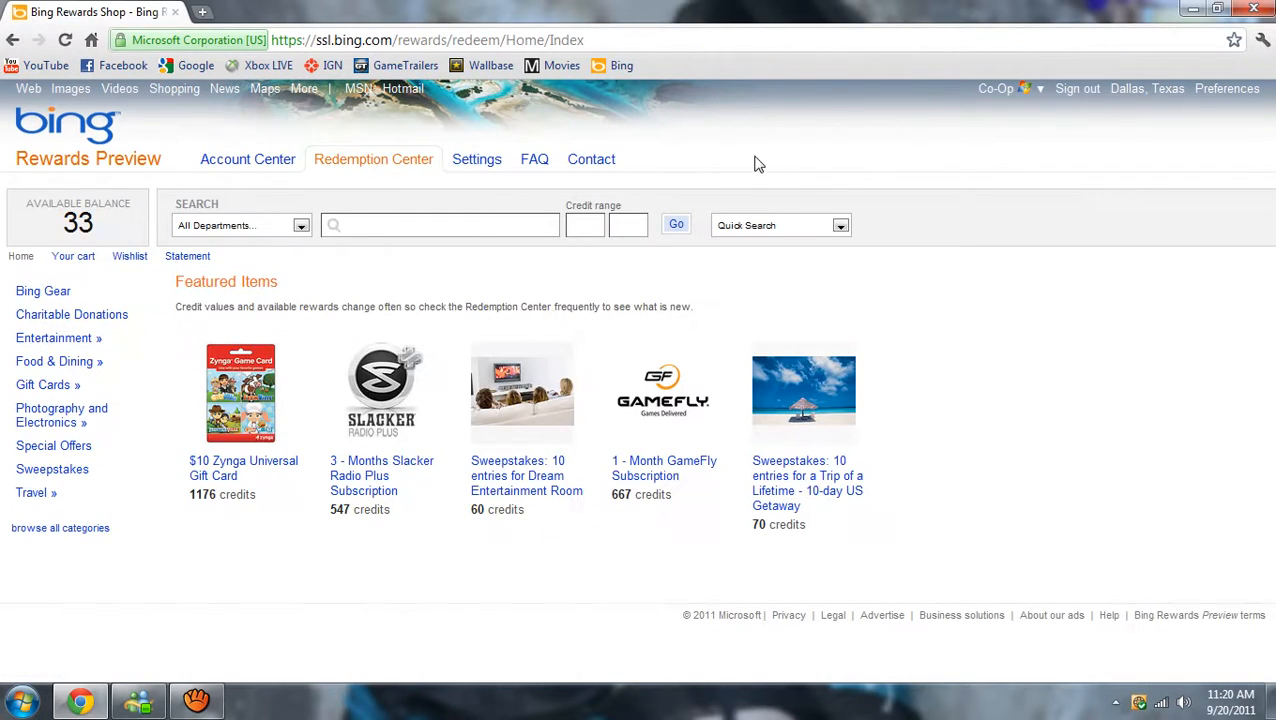
{"action": "left_click", "coordinate": [54, 338]}
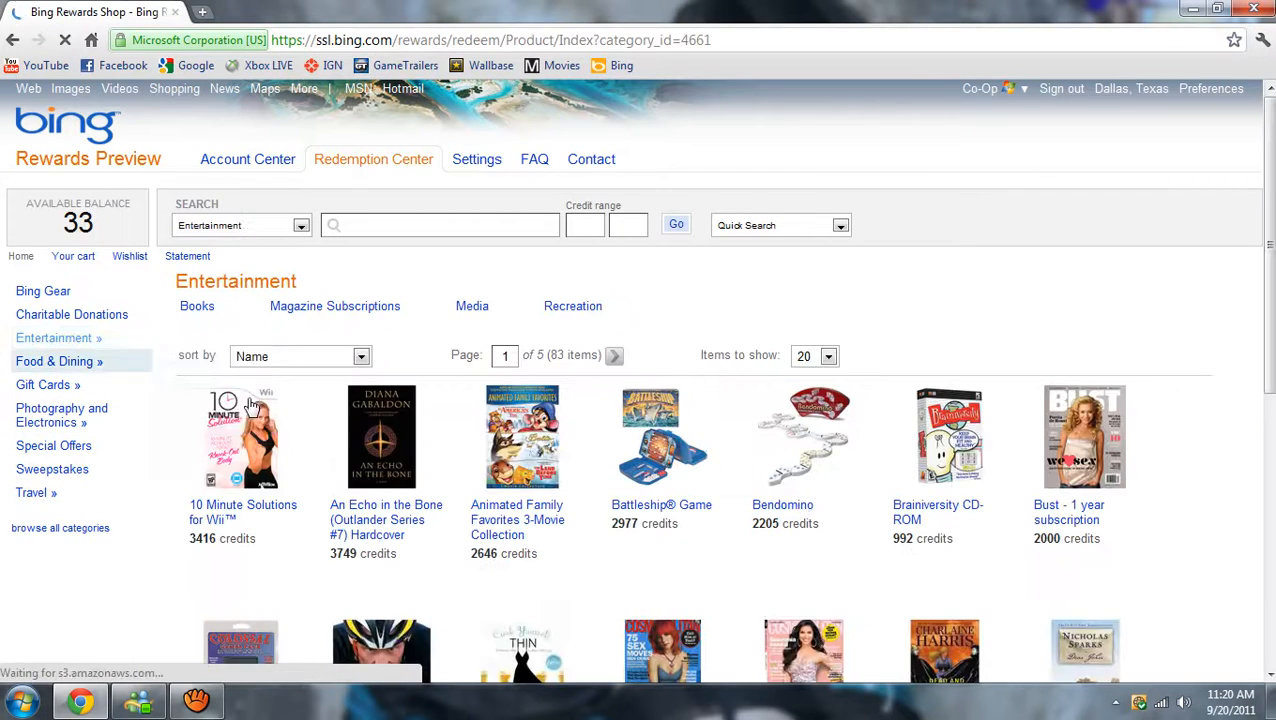
{"action": "left_click", "coordinate": [353, 230]}
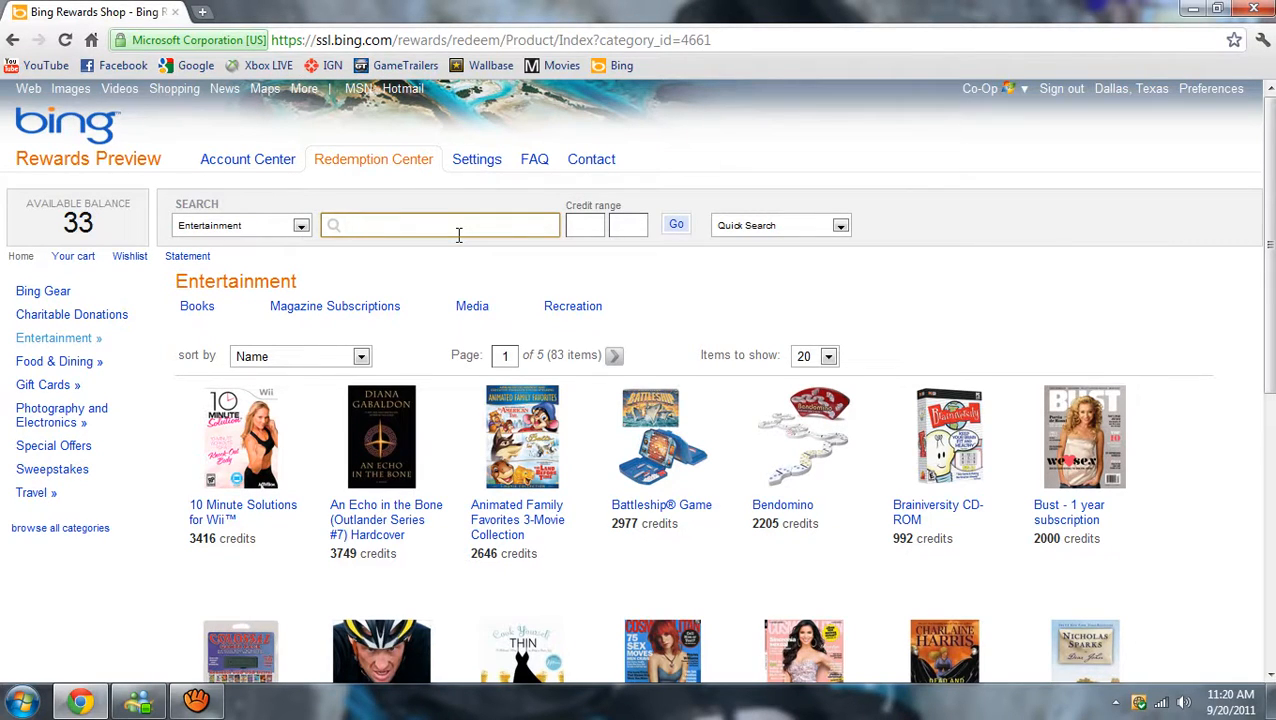
{"action": "type", "text": "xbox"}
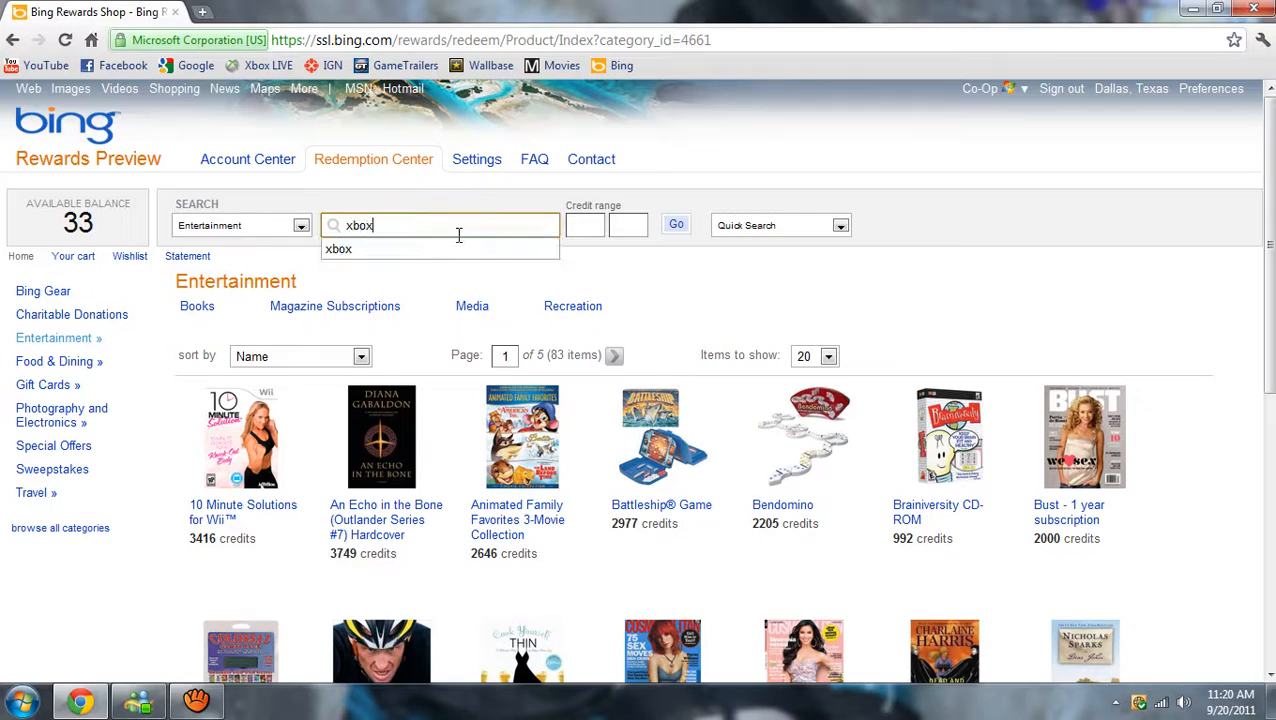
{"action": "key", "text": "Return"}
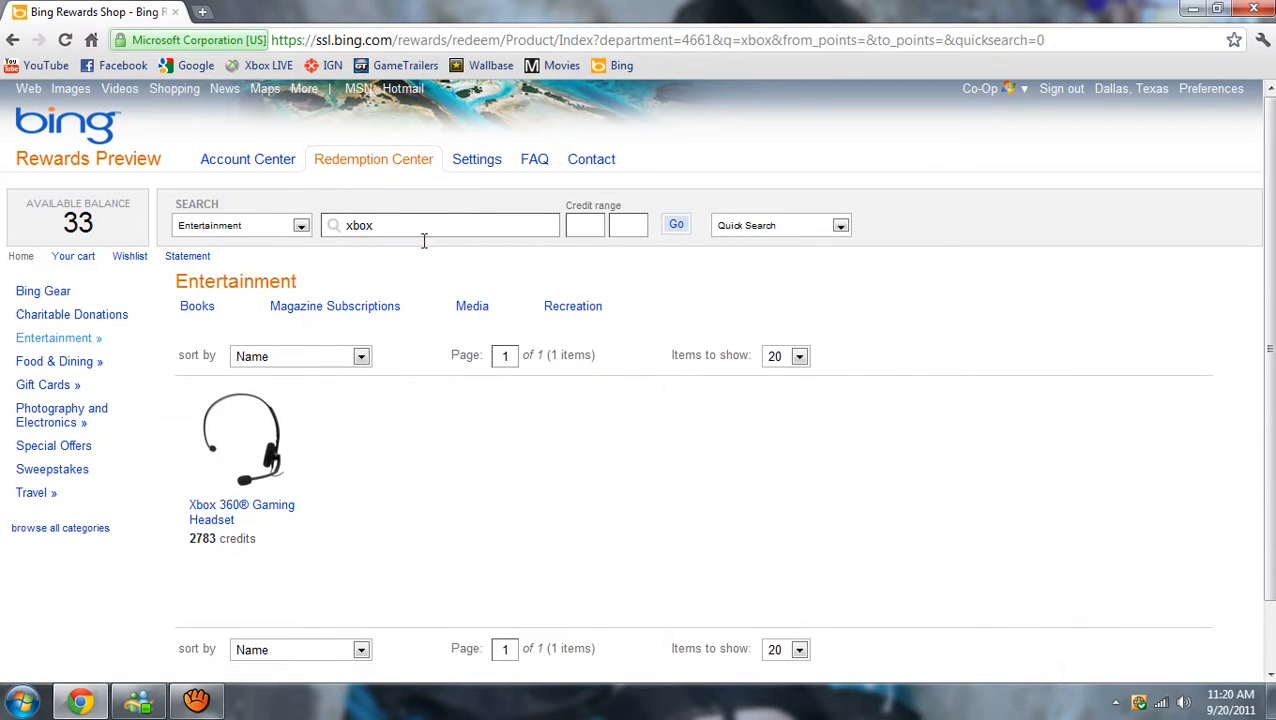
Search the Bing Gear category for 'xbox'
{"action": "left_click", "coordinate": [55, 294]}
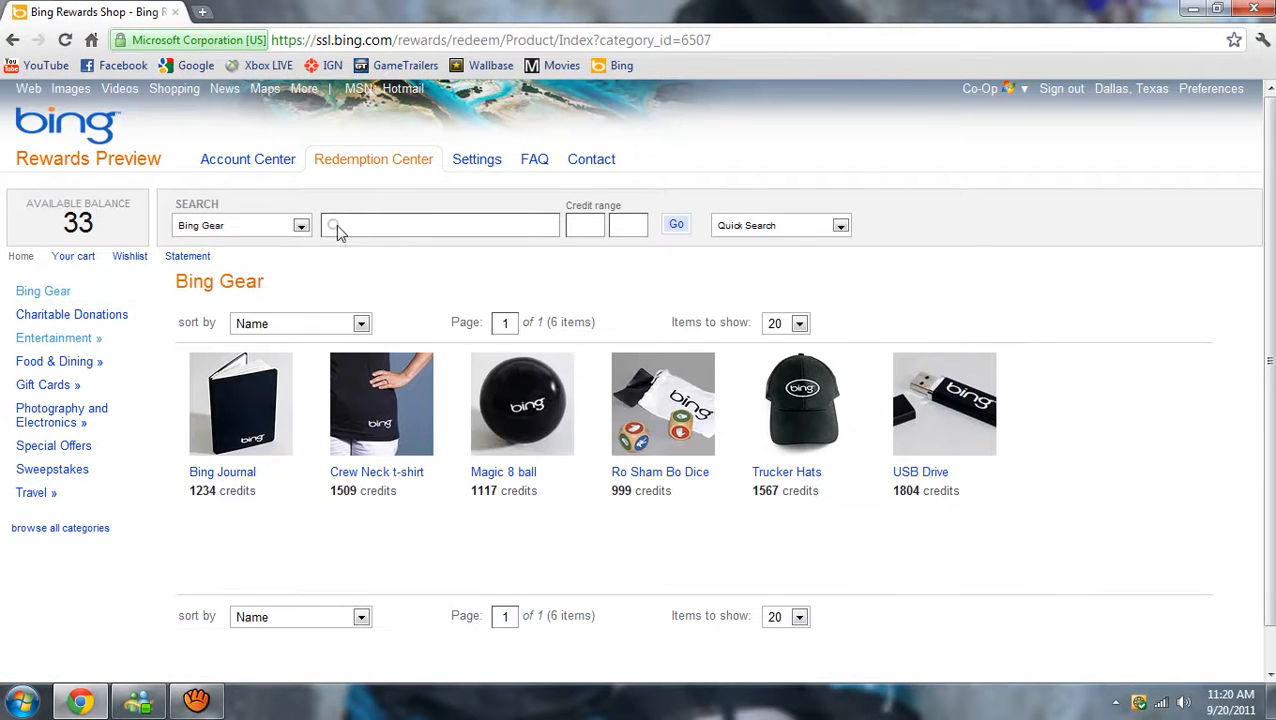
{"action": "left_click", "coordinate": [336, 226]}
{"action": "type", "text": "xbox"}
{"action": "key", "text": "Return"}
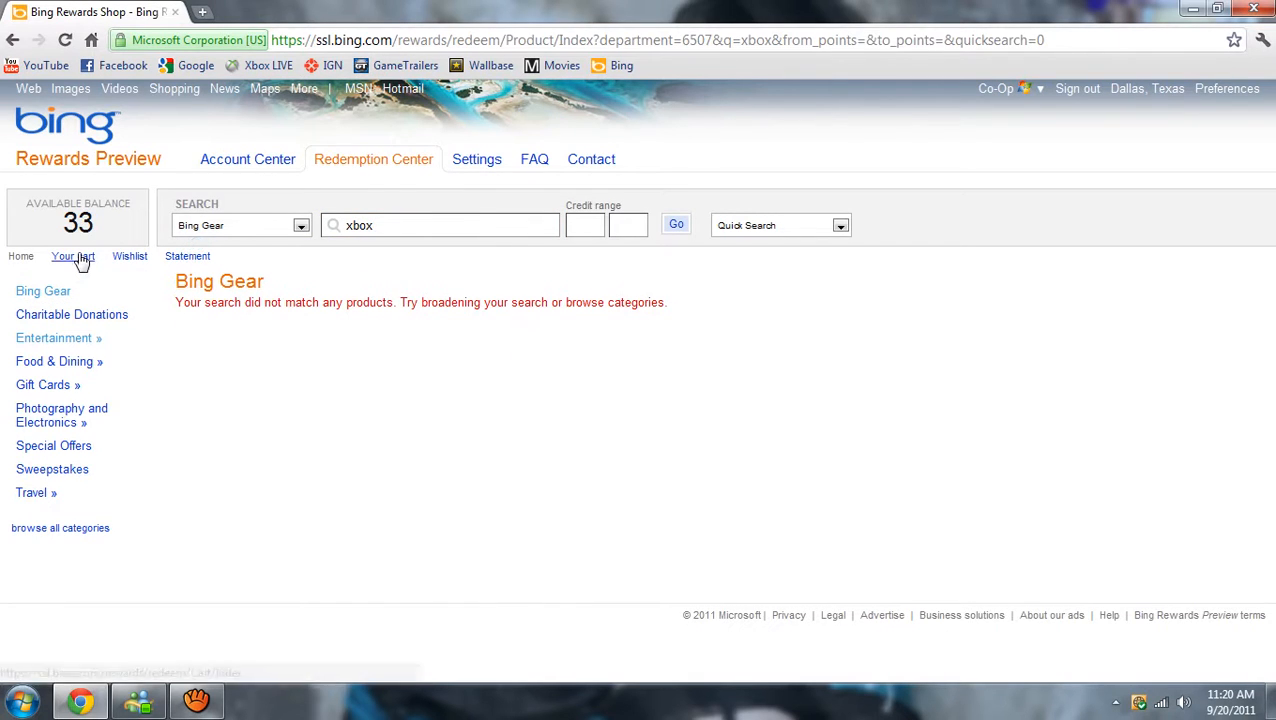
Search 'xbox' across All Departments, listing four reward items
{"action": "left_click", "coordinate": [300, 226]}
{"action": "left_click", "coordinate": [220, 240]}
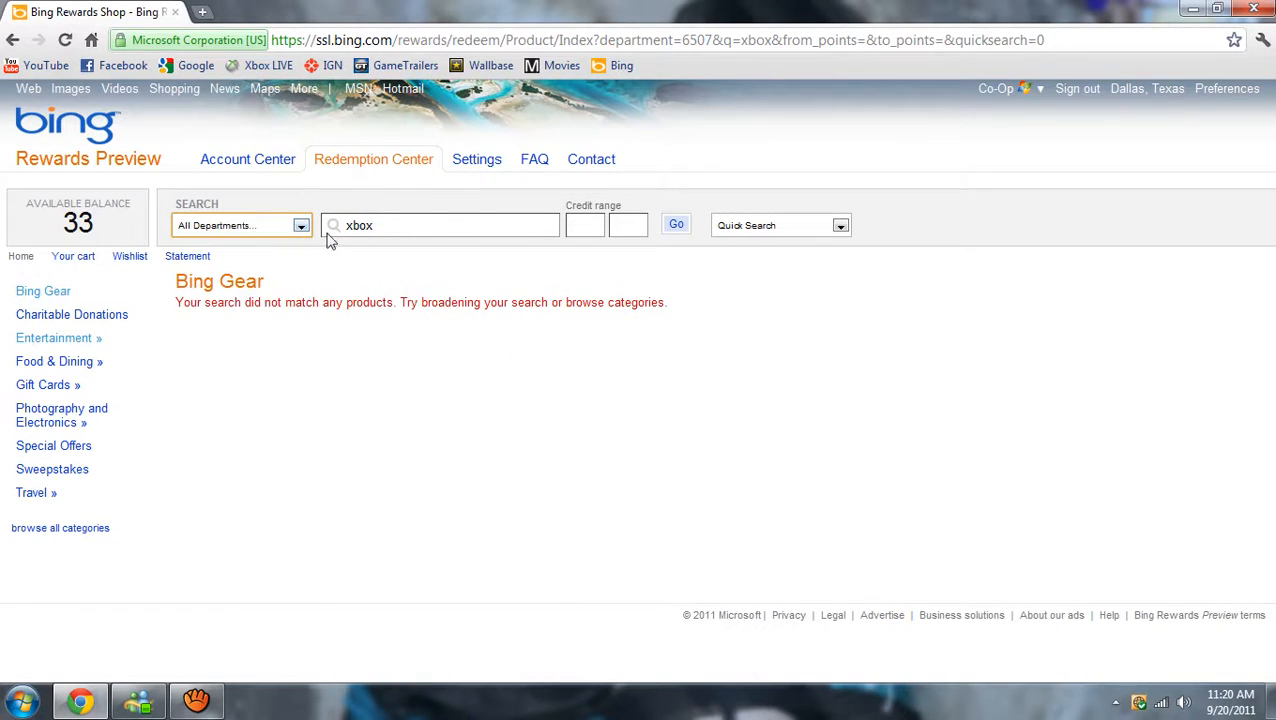
{"action": "left_click", "coordinate": [334, 225]}
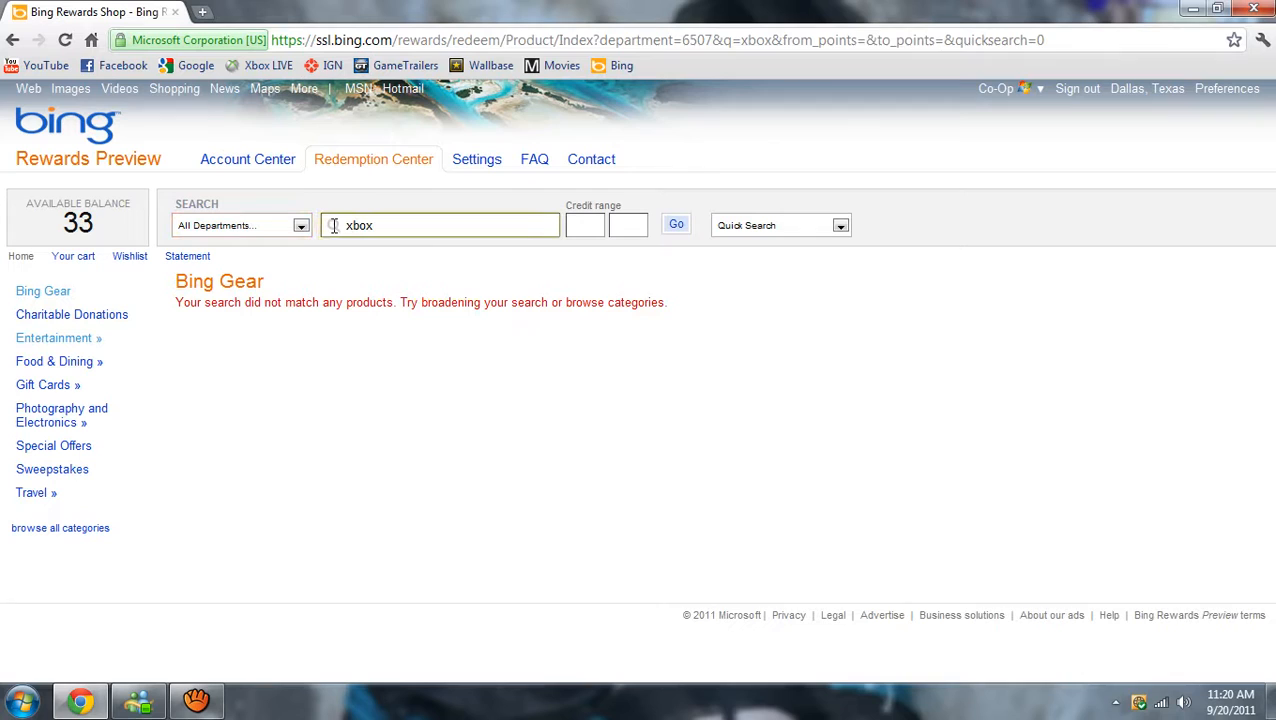
{"action": "left_click", "coordinate": [680, 224]}
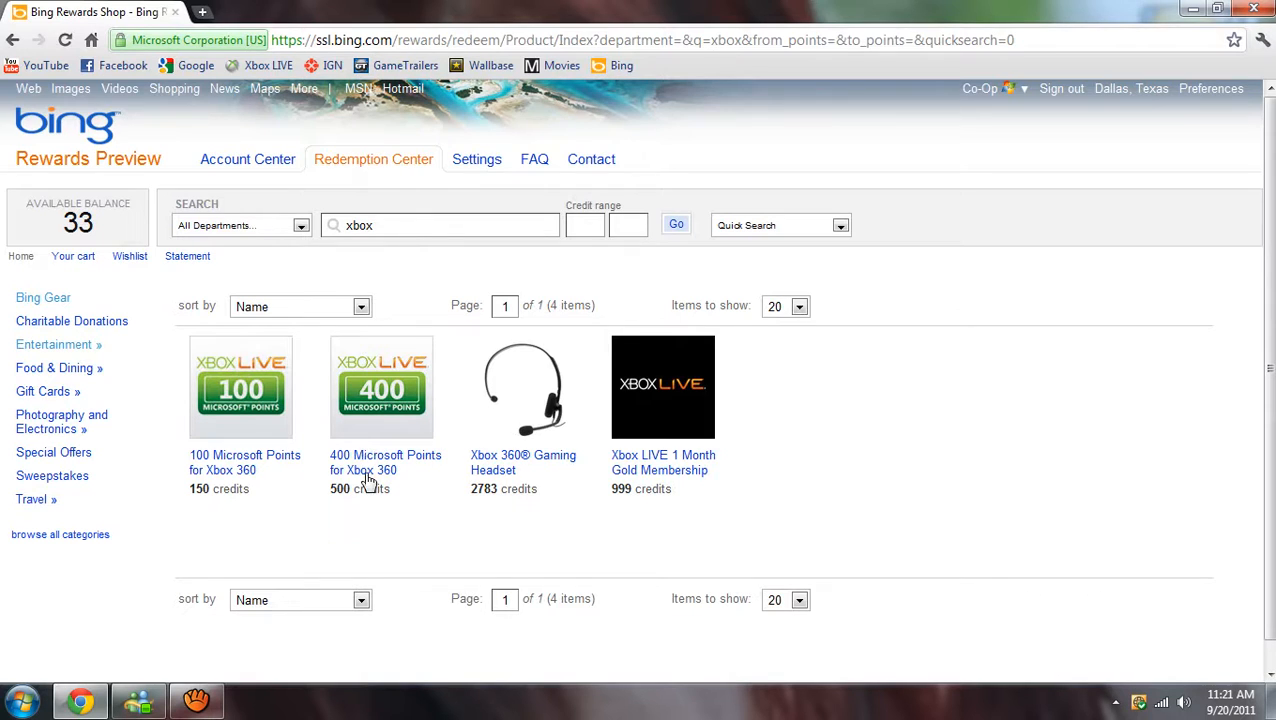
Add the 400 Microsoft Points for Xbox 360 to the cart, attempt checkout, and dismiss the need-more-credits popup
{"action": "left_click", "coordinate": [368, 470]}
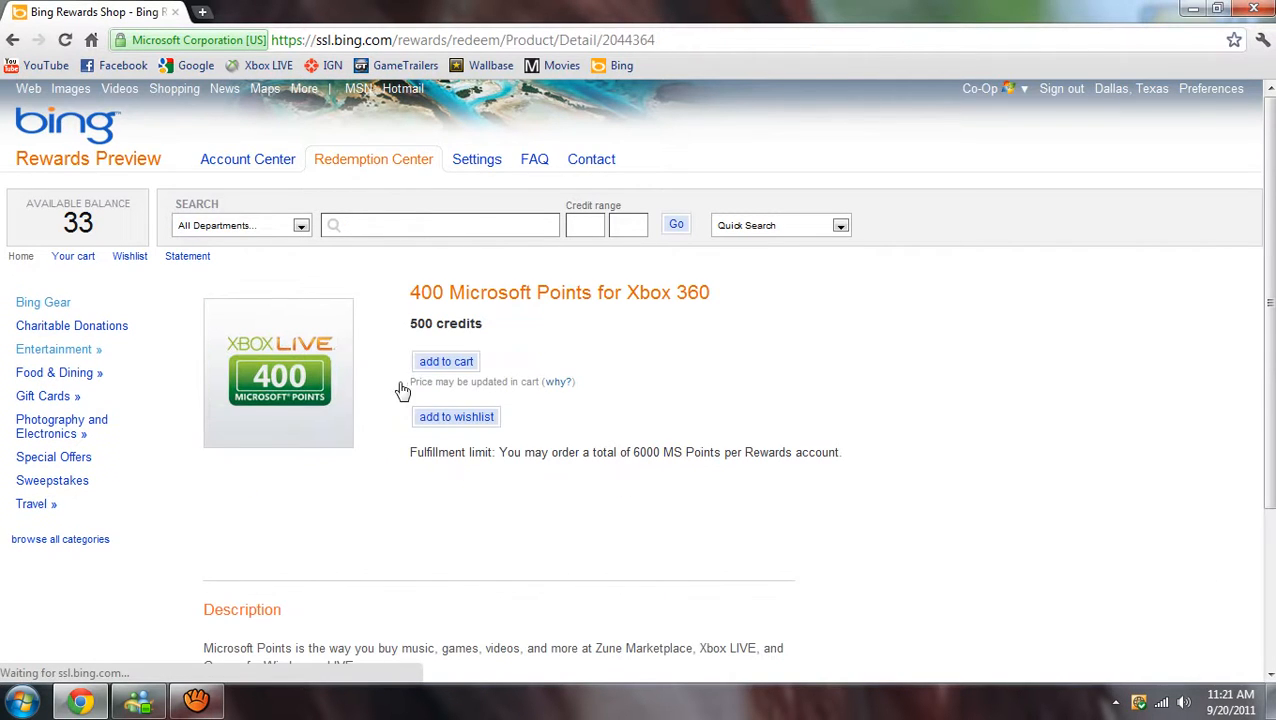
{"action": "left_click", "coordinate": [440, 363]}
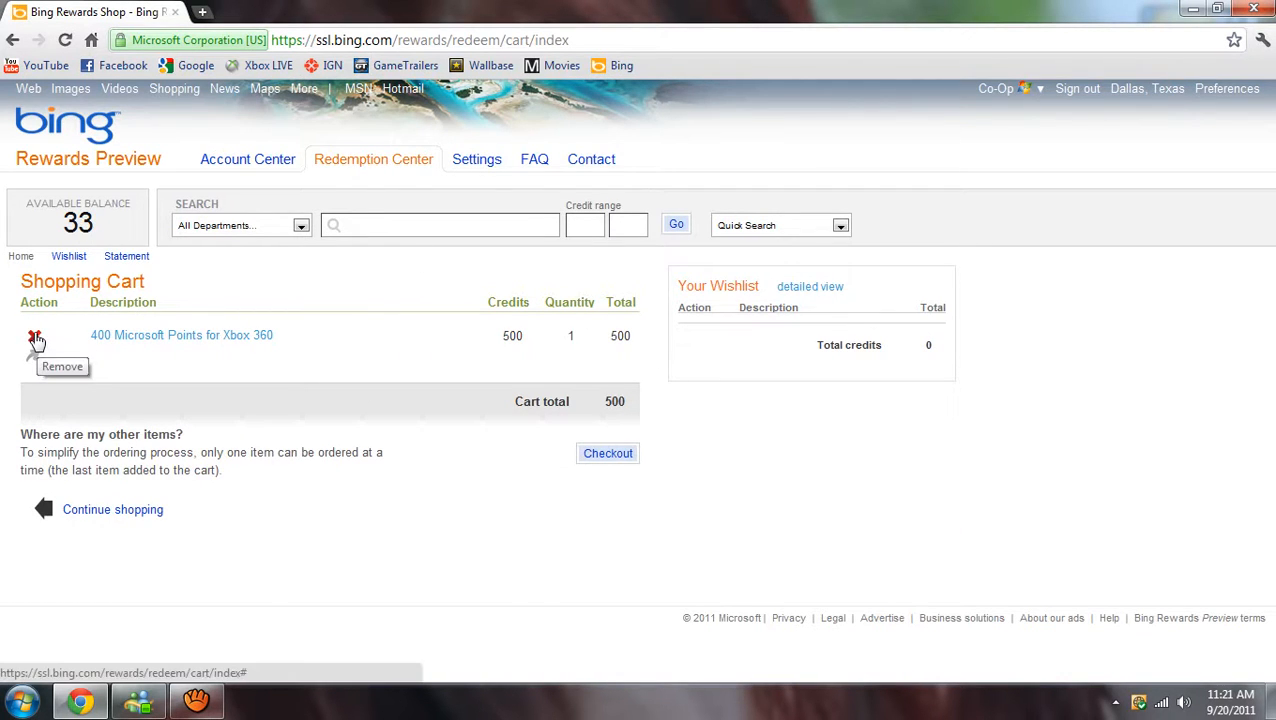
{"action": "left_click", "coordinate": [607, 453]}
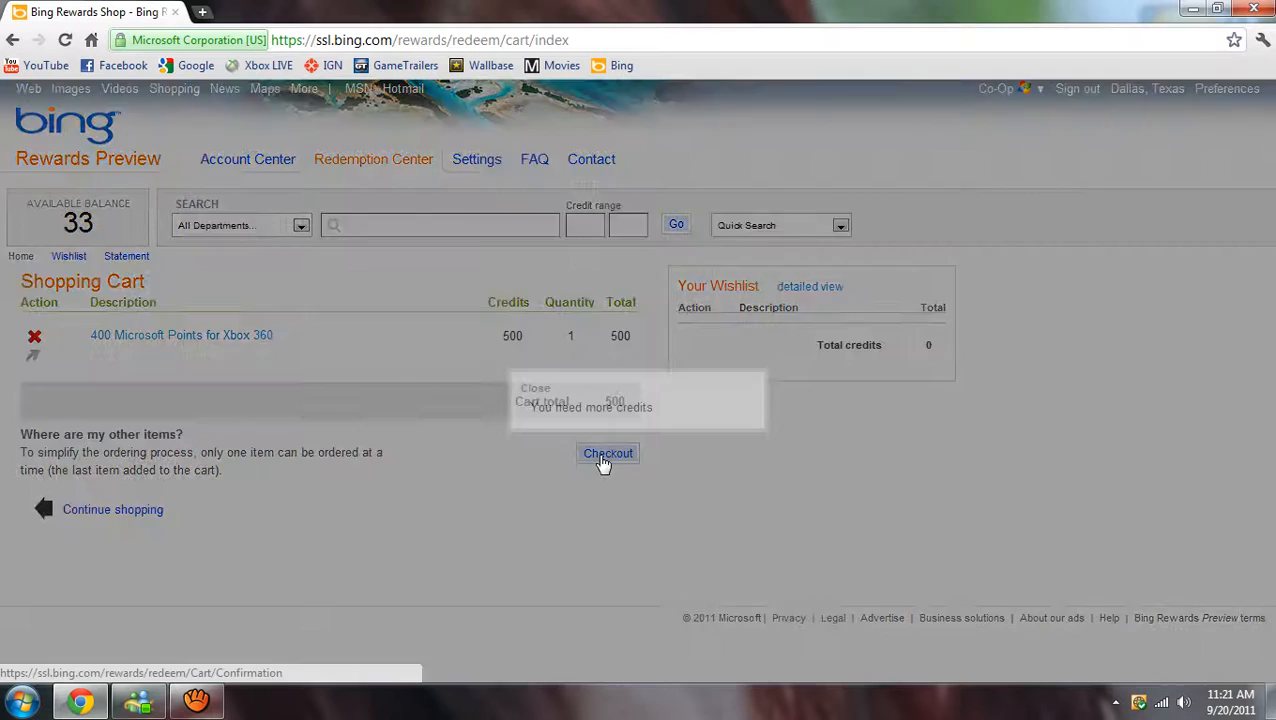
{"action": "left_click", "coordinate": [535, 388]}
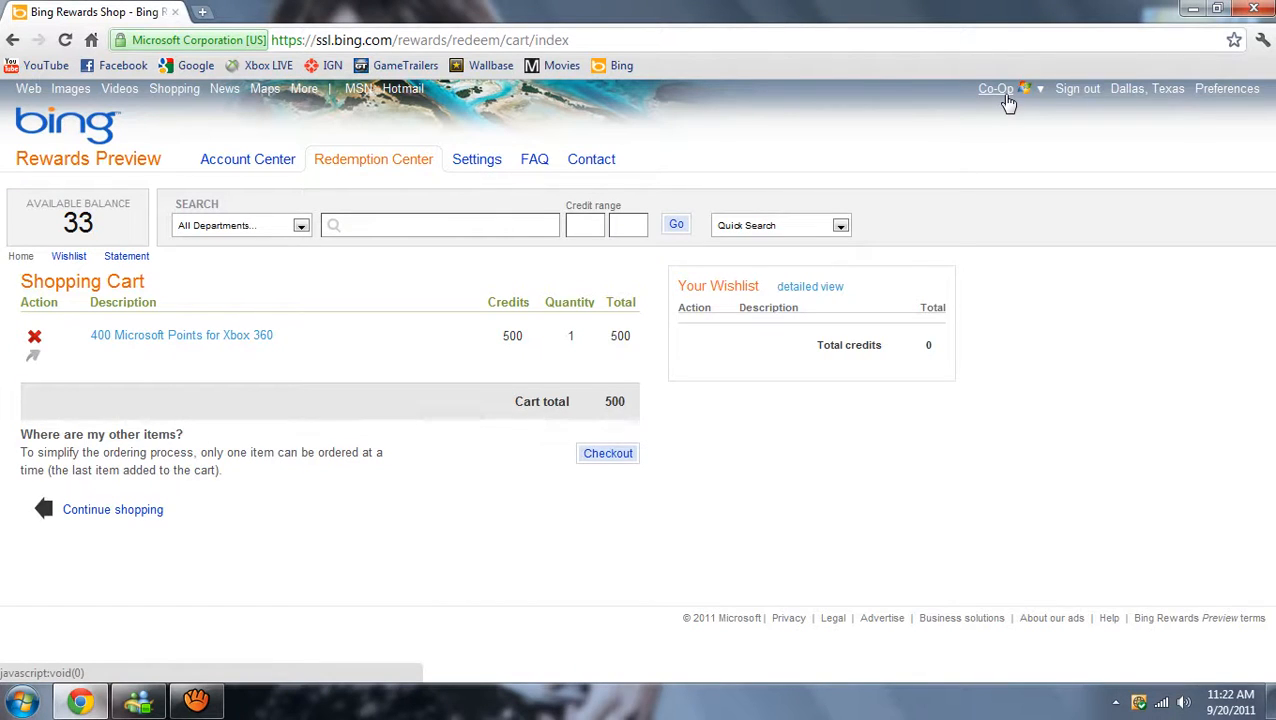
Go to the YouTube home page from the bookmarks bar
{"action": "left_click", "coordinate": [45, 66]}
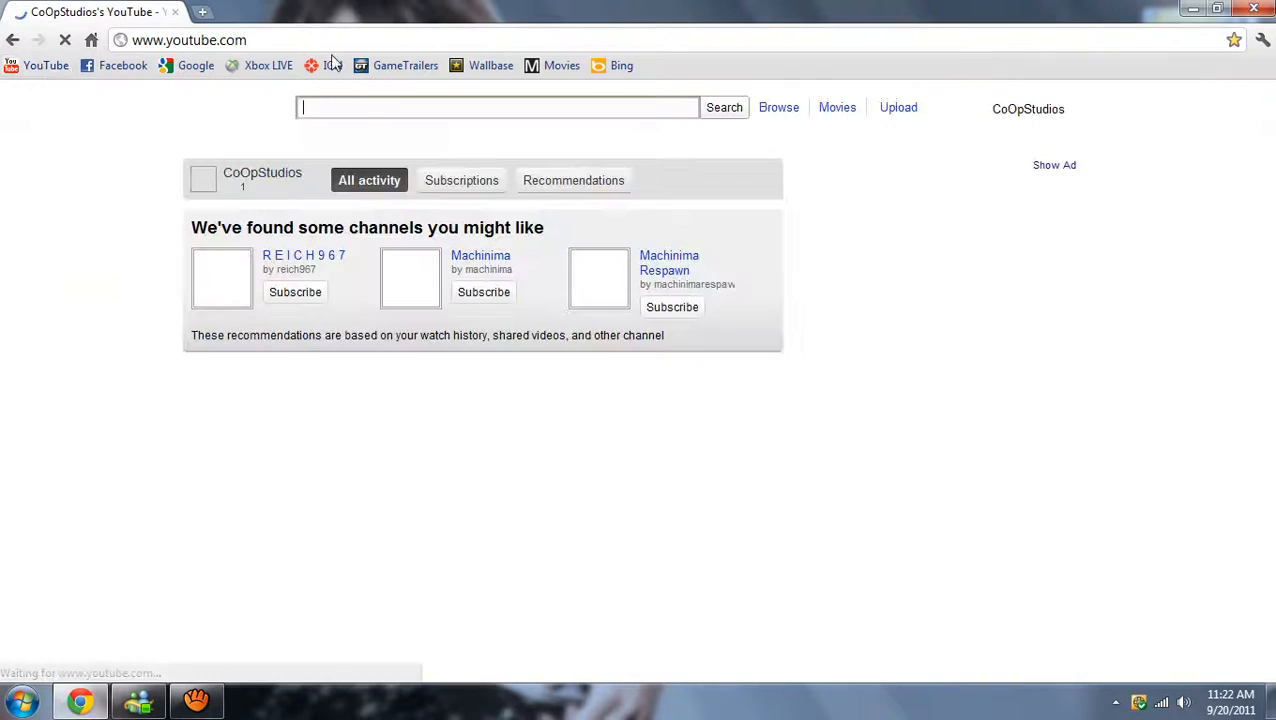